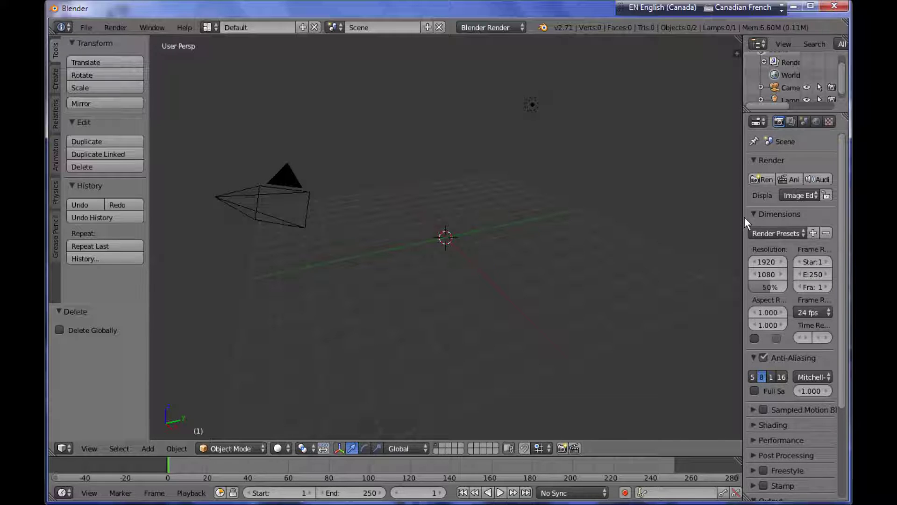
Step: Widen the Outliner and Properties editors and make the Outliner taller
left_click_drag(742, 218, 646, 220)
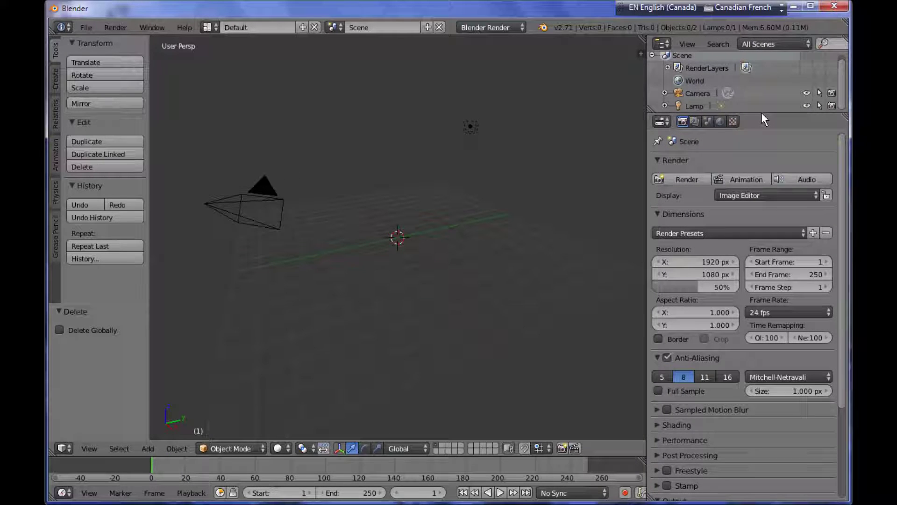
left_click_drag(761, 113, 761, 144)
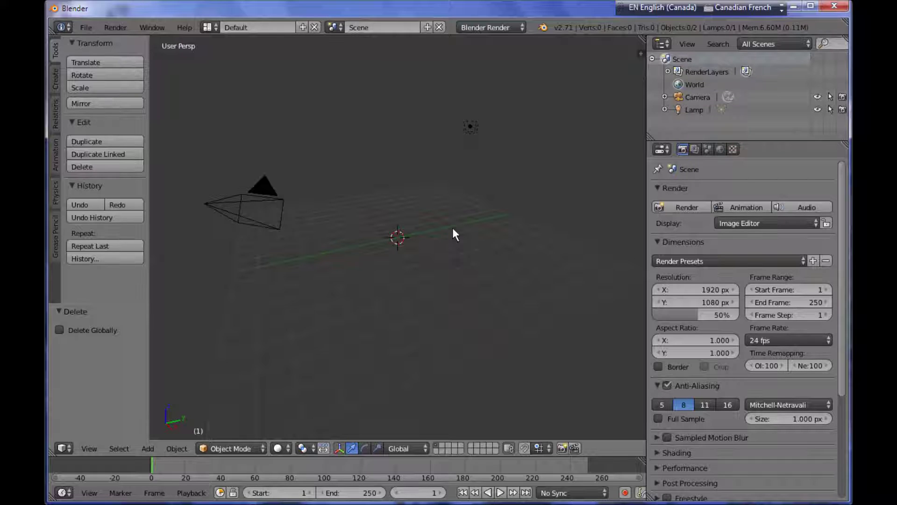
Step: Add a UV sphere mesh with 32 segments and 16 rings at the 3D cursor
key("shift+a")
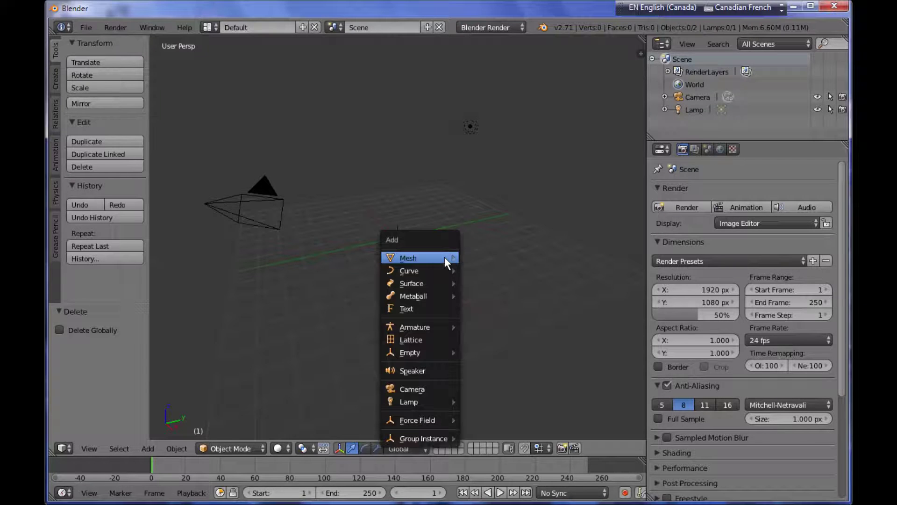
mouse_move(445, 257)
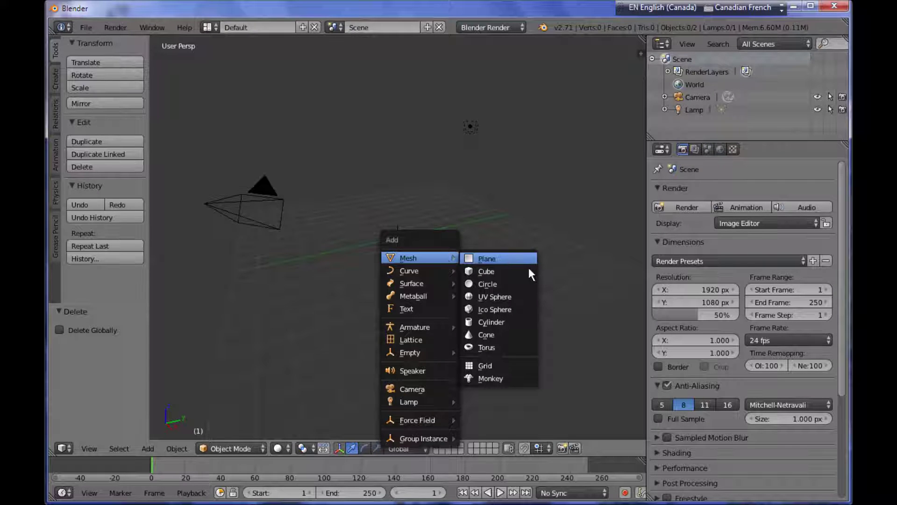
left_click(523, 295)
scroll(448, 272, "up", 3)
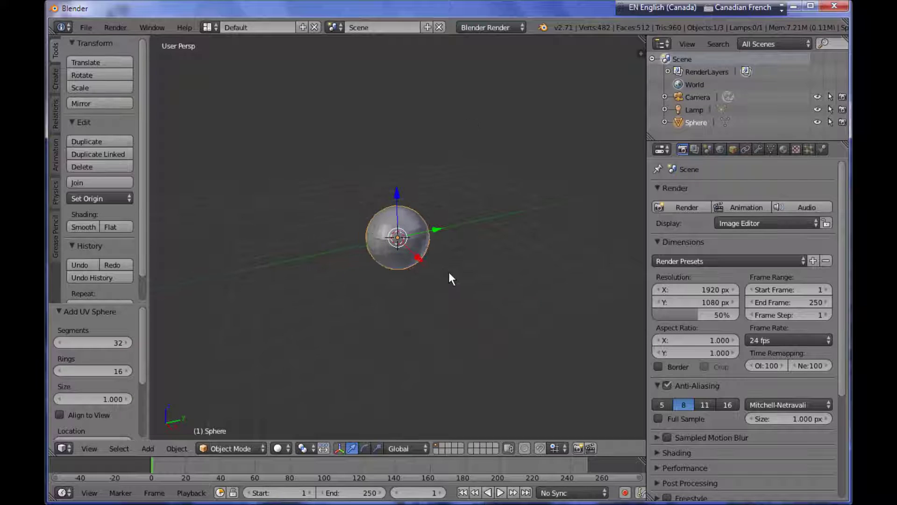
scroll(450, 273, "up", 4)
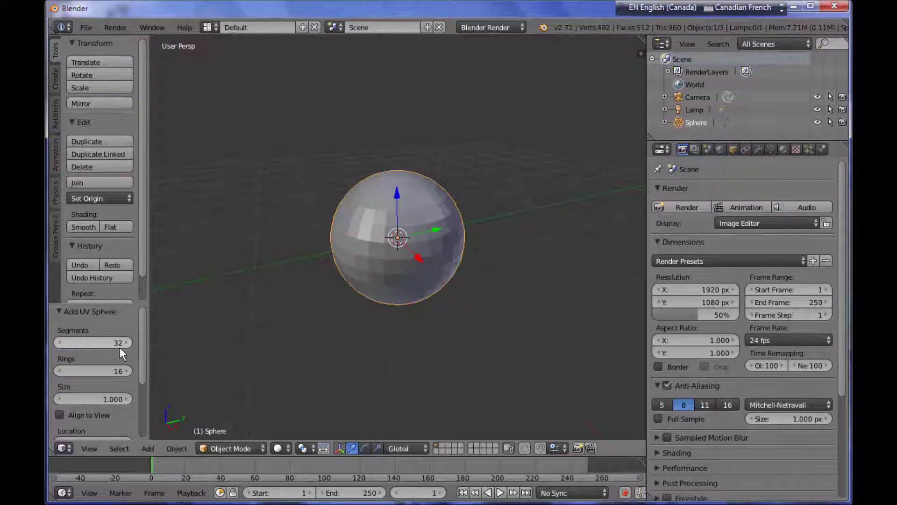
mouse_move(119, 344)
left_mouse_down()
mouse_move(106, 346)
mouse_move(119, 344)
left_mouse_up()
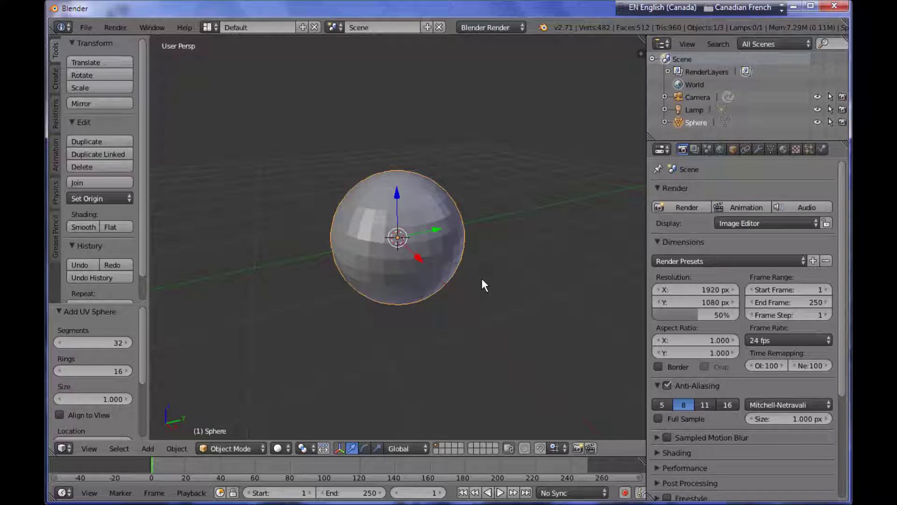
Step: Enlarge the Outliner further and expand the Sphere object to show its mesh data
left_click_drag(703, 140, 696, 187)
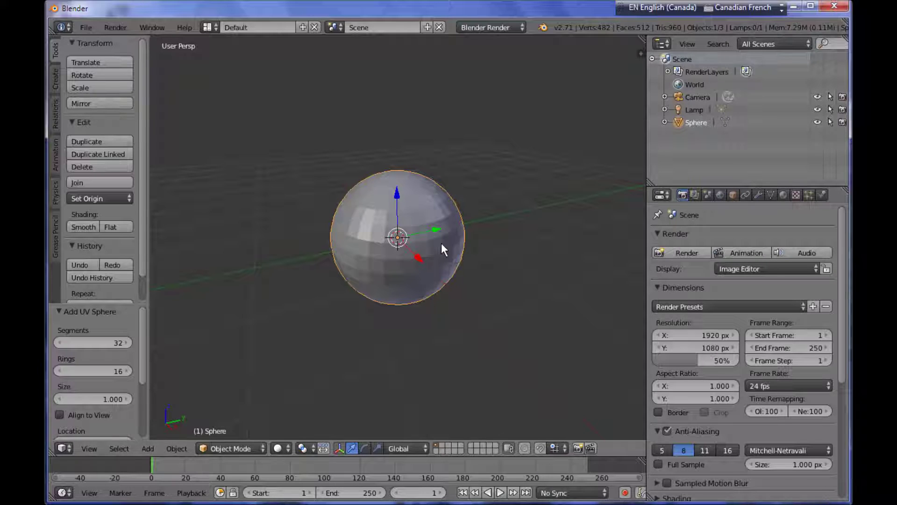
left_click(665, 123)
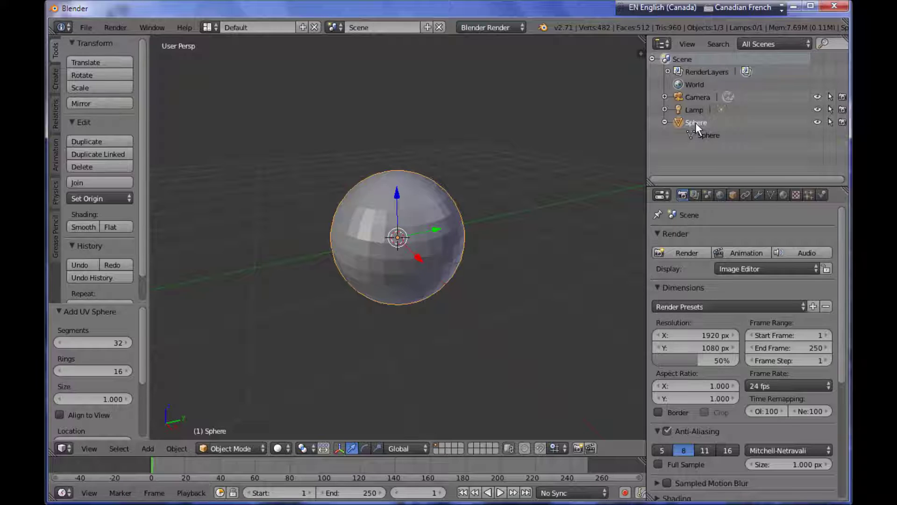
scroll(469, 258, "up", 3)
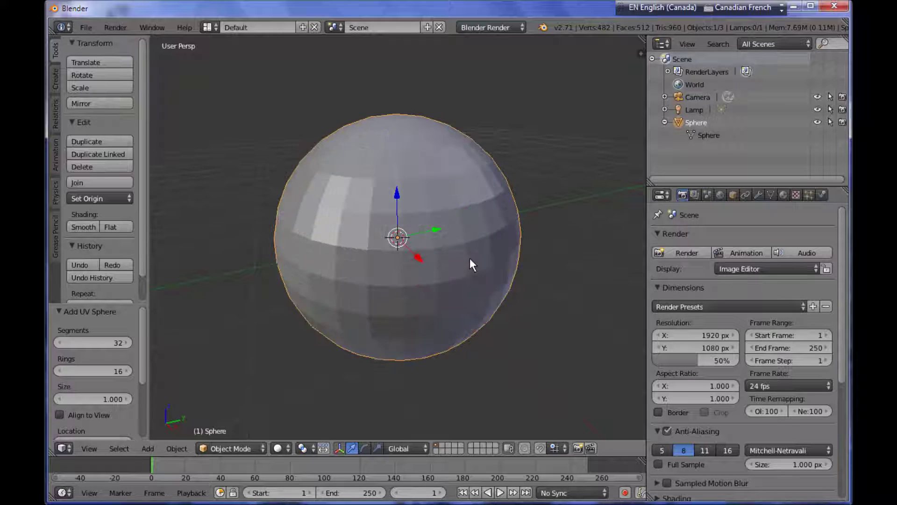
scroll(512, 230, "down", 1)
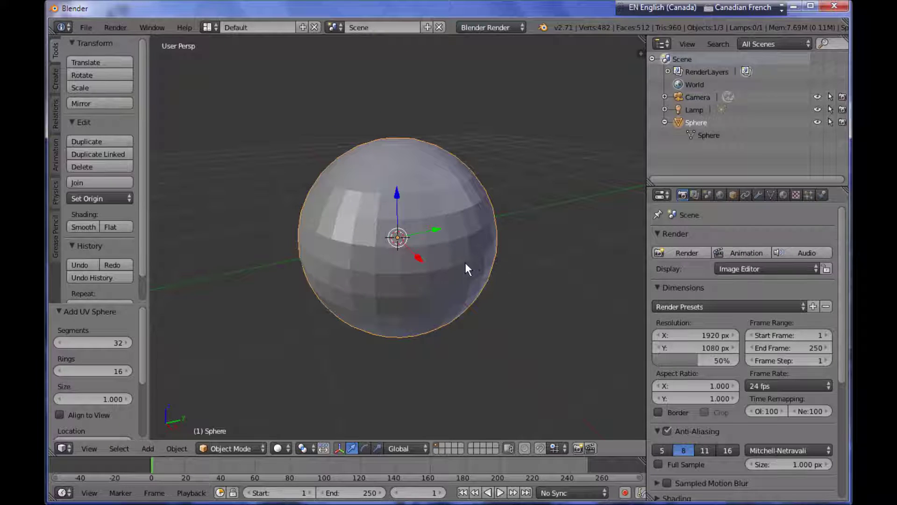
Step: Enter Edit Mode on the Sphere mesh and move two separate vertices along X, the second by about 0.354
left_click(712, 135)
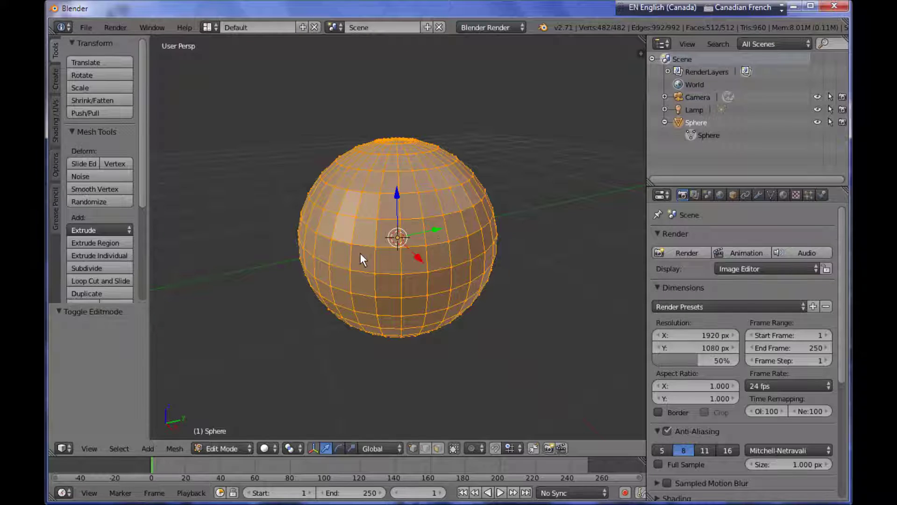
right_click(480, 227)
left_click_drag(509, 246, 535, 257)
right_click(459, 184)
left_click_drag(504, 204, 523, 211)
middle_click_drag(516, 242, 439, 243)
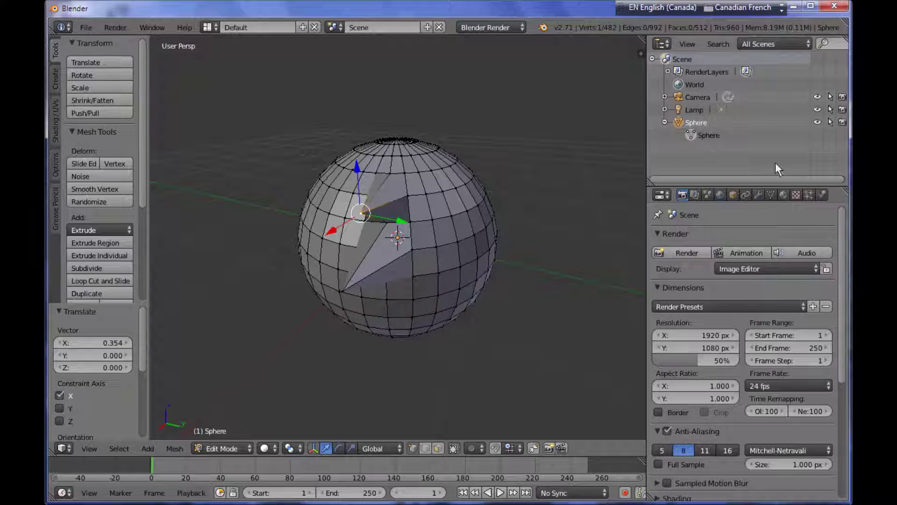
Step: Create a new material for the sphere, reveal it beneath the mesh data in the Outliner, and return to Object Mode
left_click(783, 193)
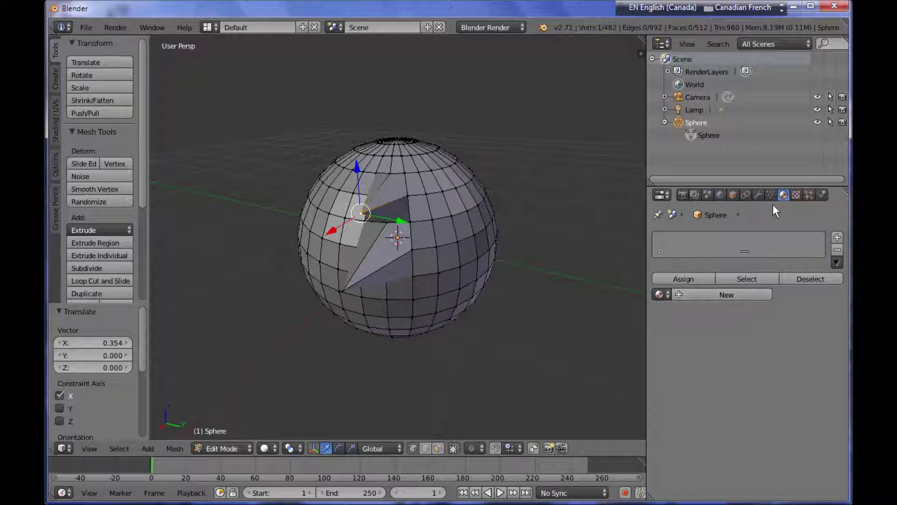
left_click(757, 296)
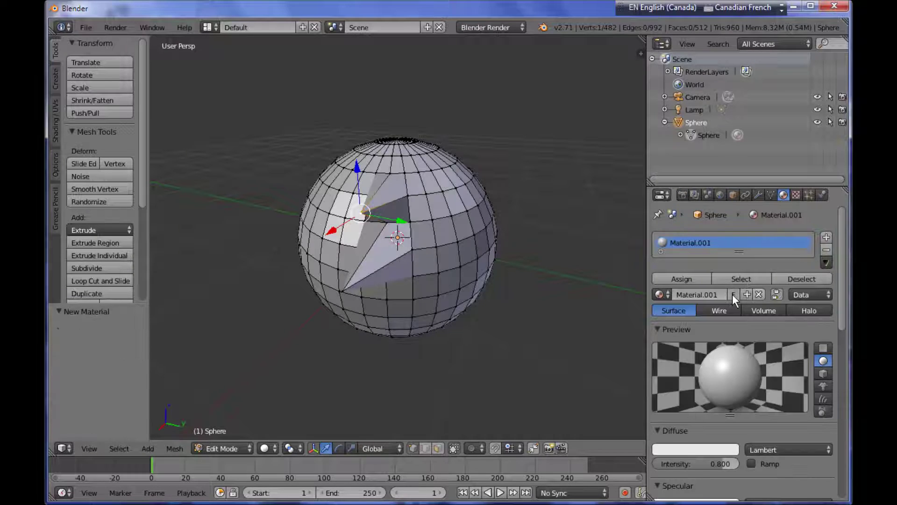
left_click(681, 135)
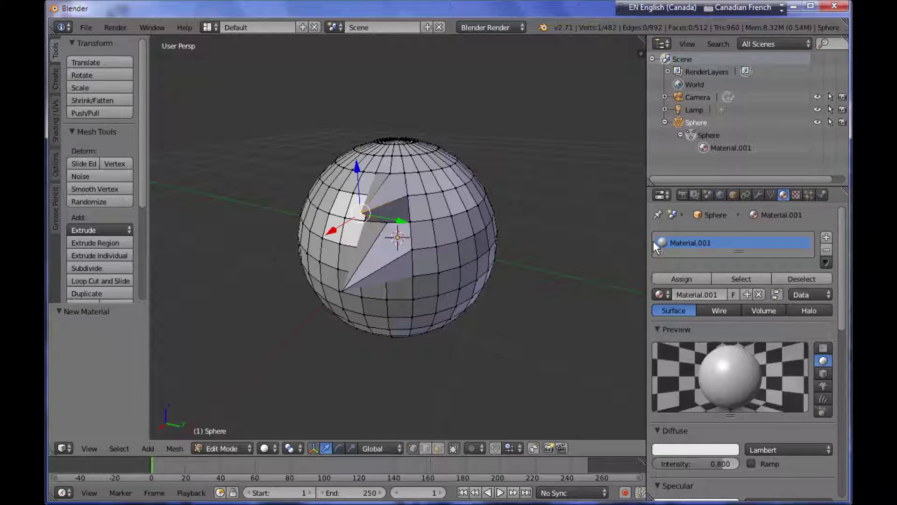
key("Tab")
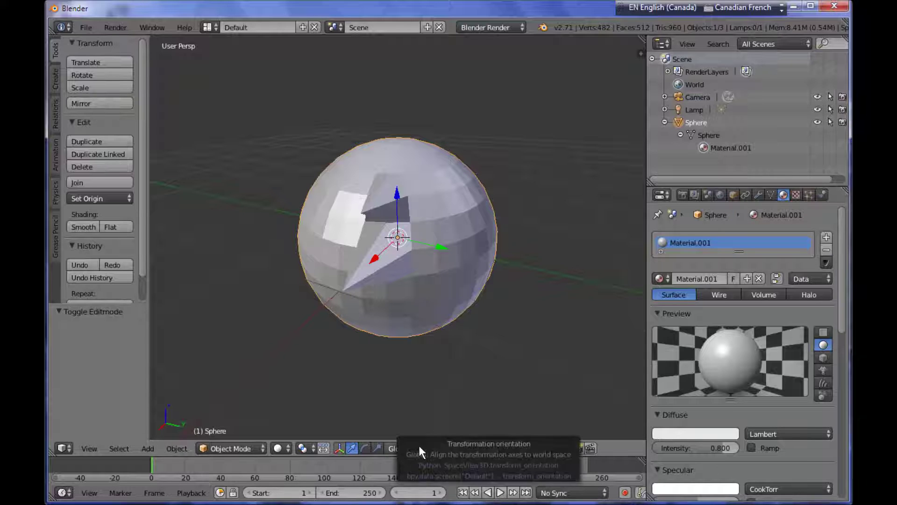
Step: Try a free rotation of the sphere by about 61° in Global orientation and undo it
left_click(405, 448)
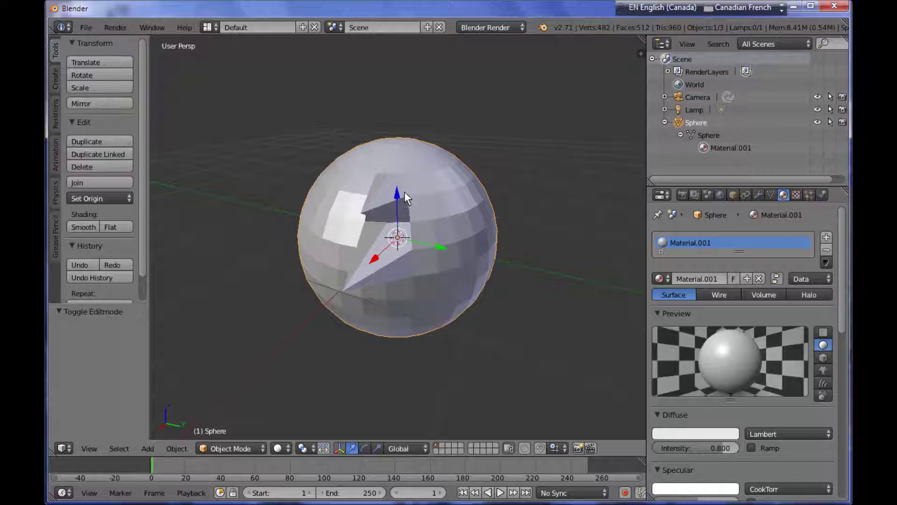
key("r")
left_click(443, 276)
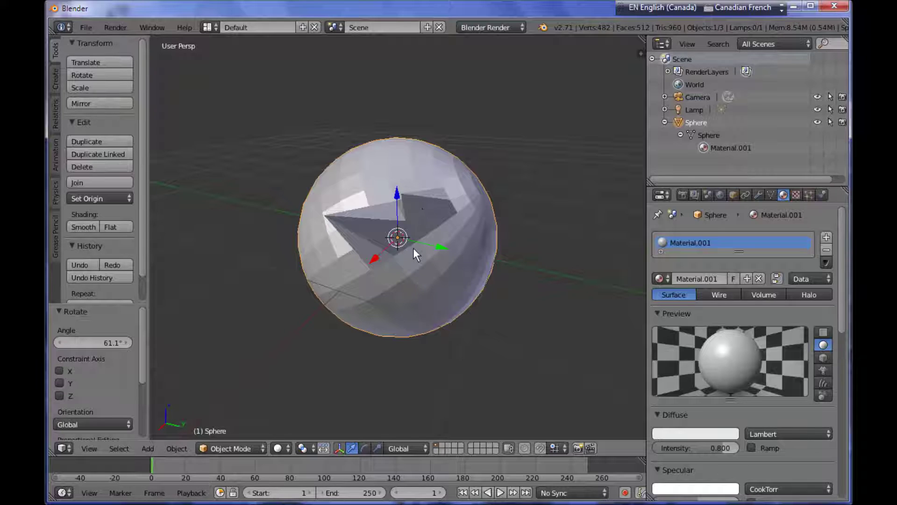
key("ctrl+z")
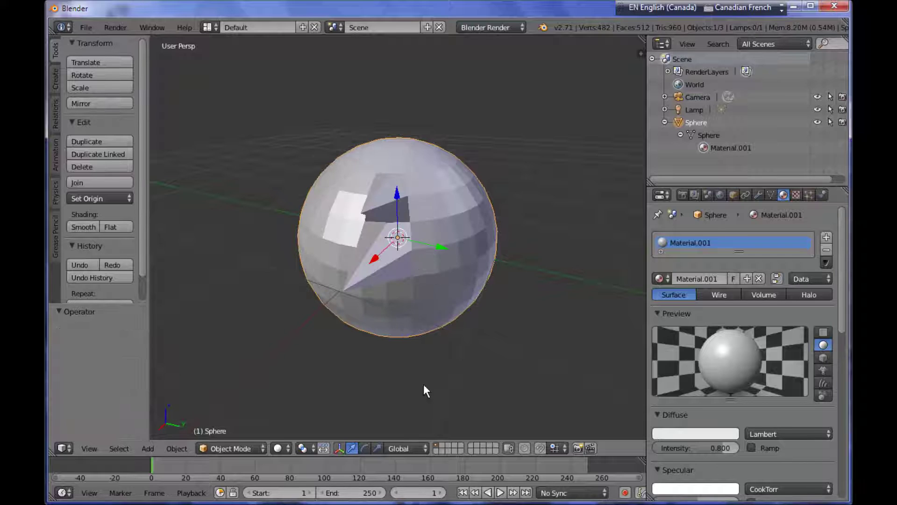
Step: Set the transform orientation to Local and rotate the sphere freely by about 46°
left_click(420, 445)
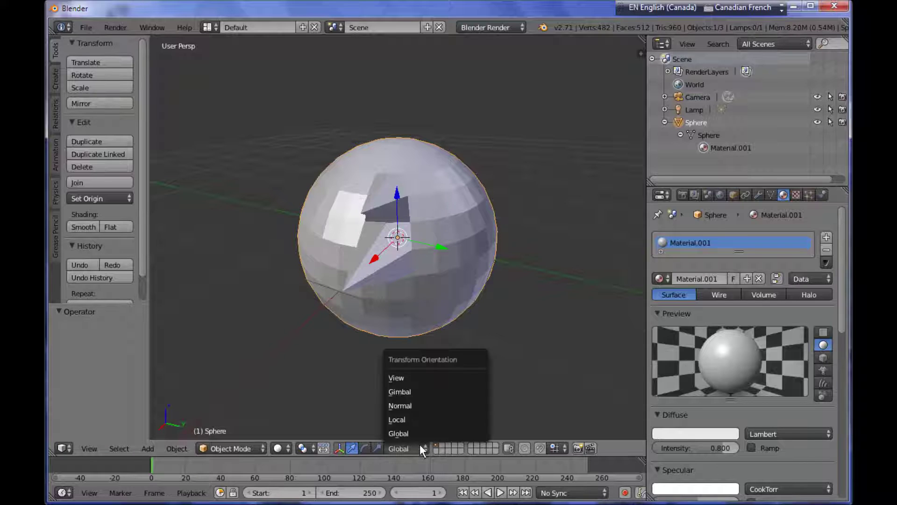
left_click(423, 417)
key("r")
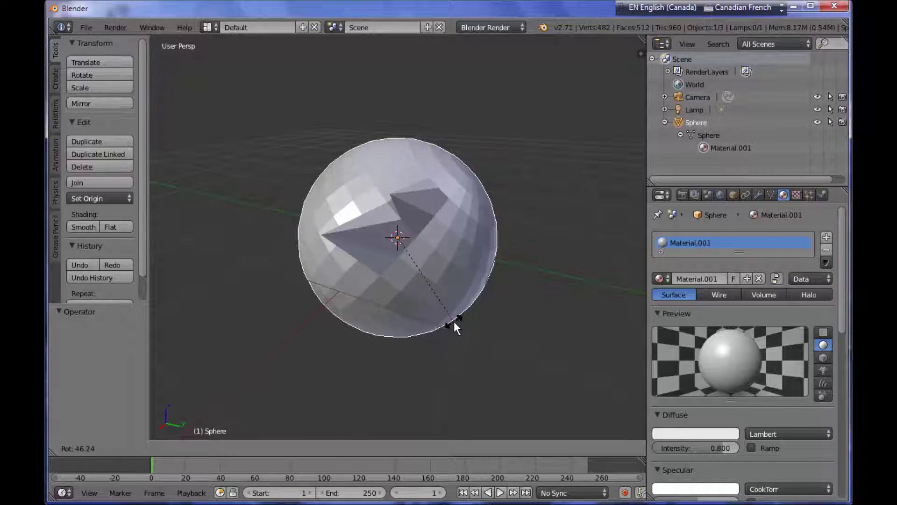
left_click(453, 321)
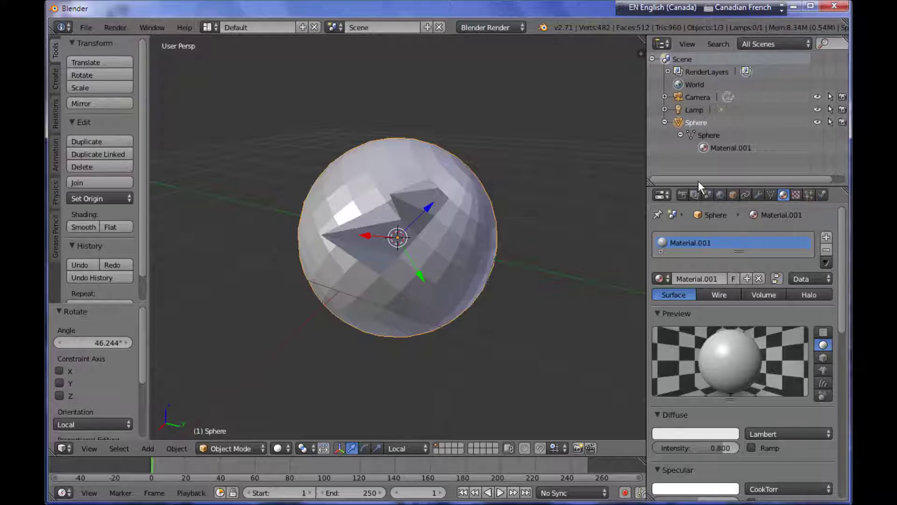
Step: Examine the Sphere object's transform properties and the properties stored in its mesh data
left_click(733, 194)
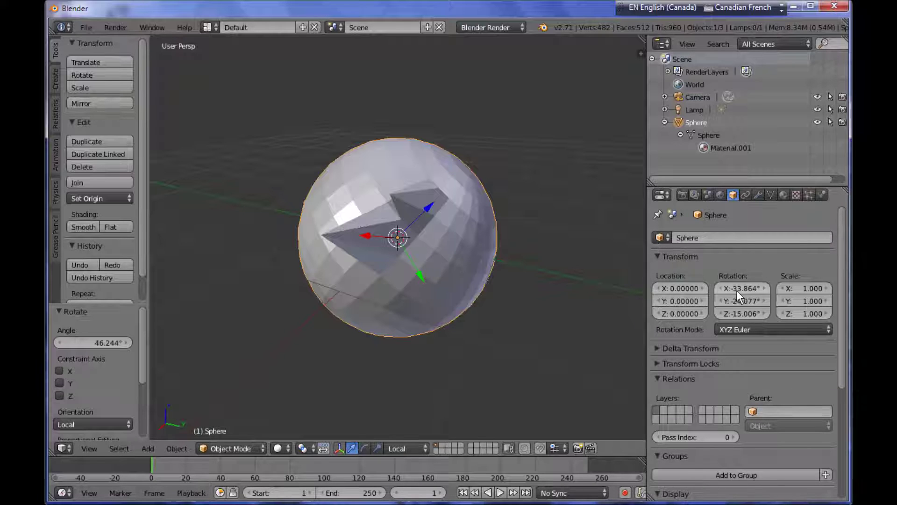
left_click_drag(737, 288, 736, 318)
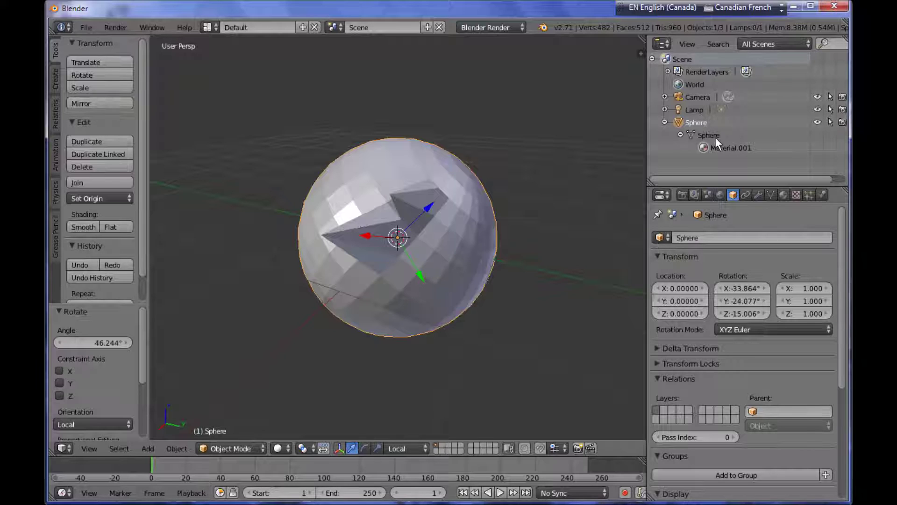
left_click(771, 195)
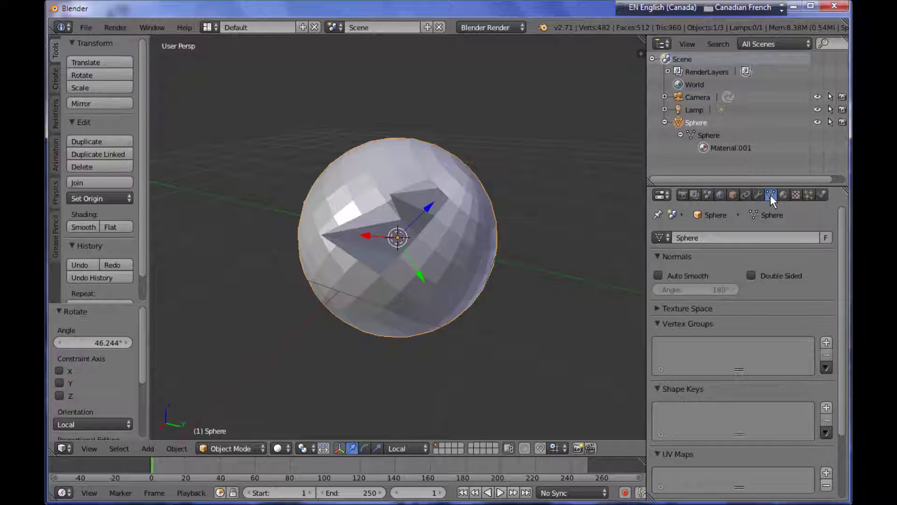
scroll(744, 309, "down", 4)
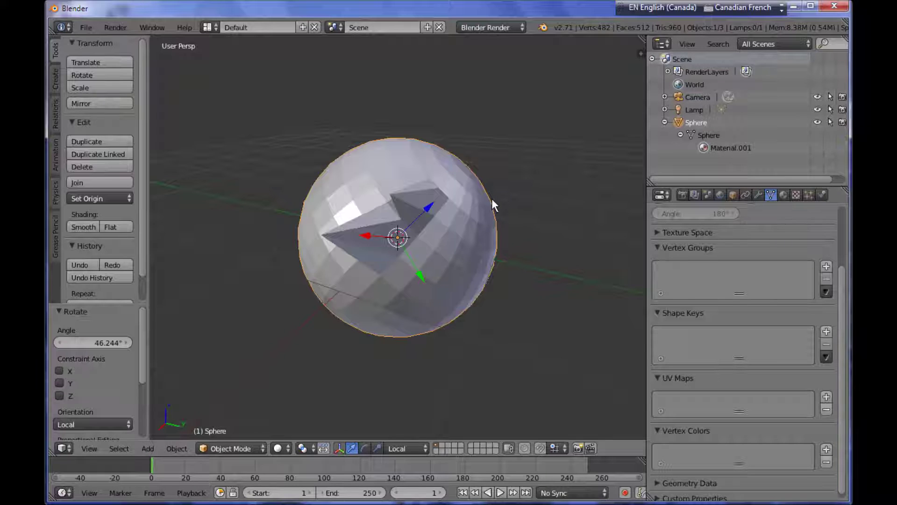
Step: Delete all vertices of the Sphere mesh in Edit Mode, add a cube in their place, and return to Object Mode
left_click(711, 135)
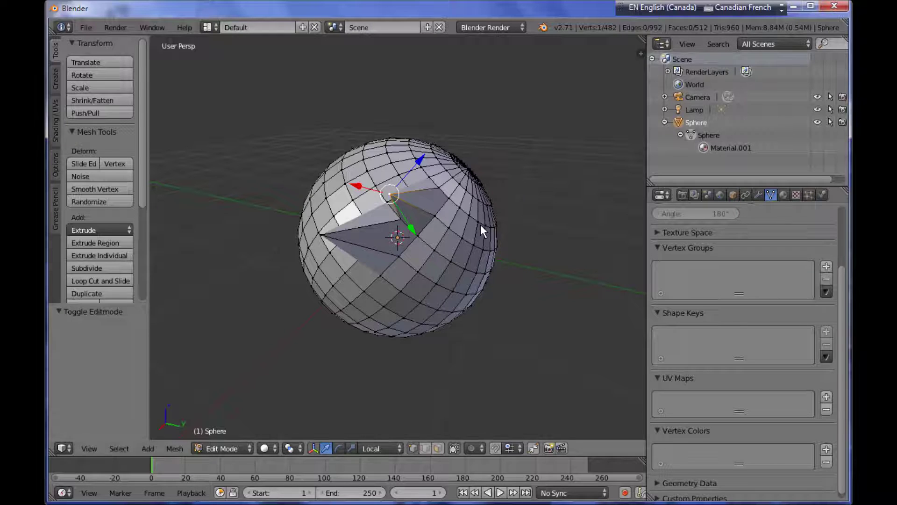
key("a")
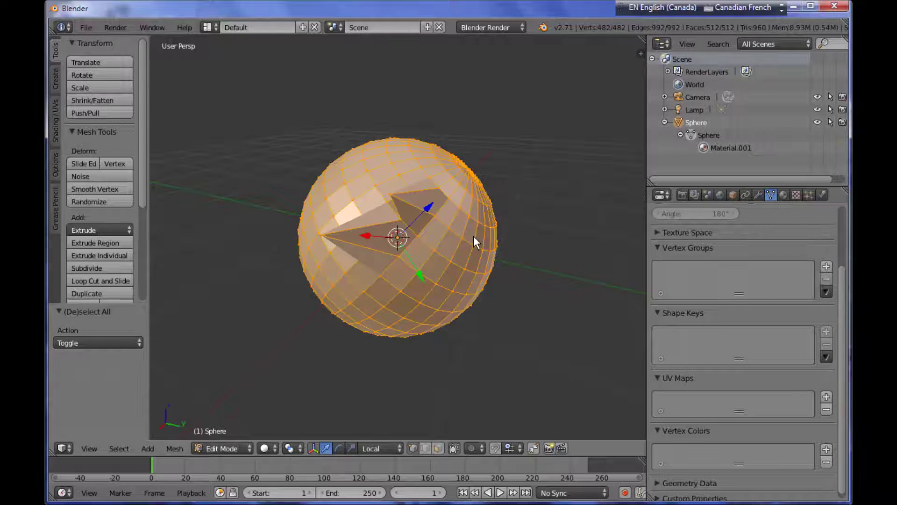
key("x")
left_click(473, 236)
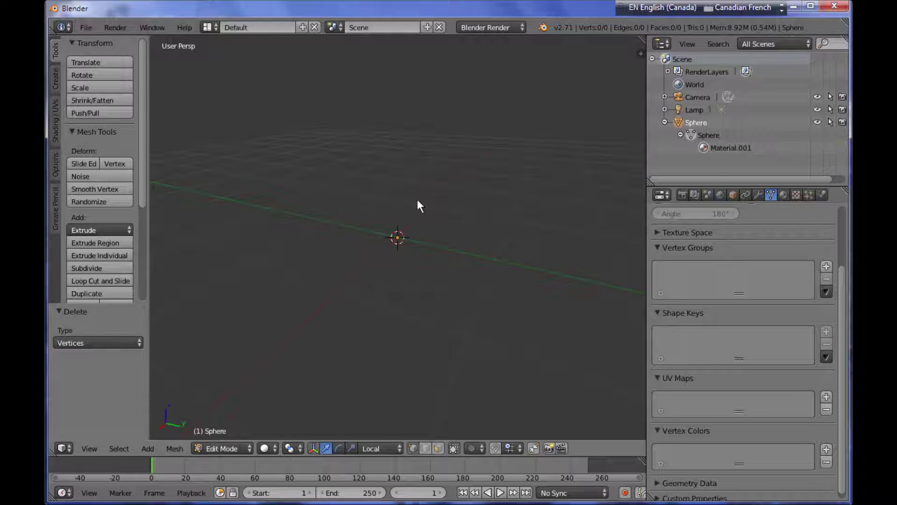
key("shift+a")
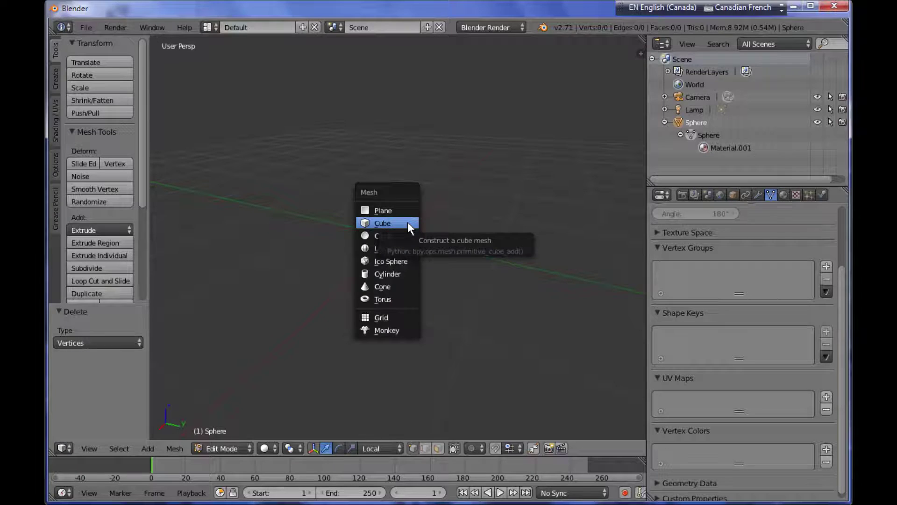
left_click(408, 222)
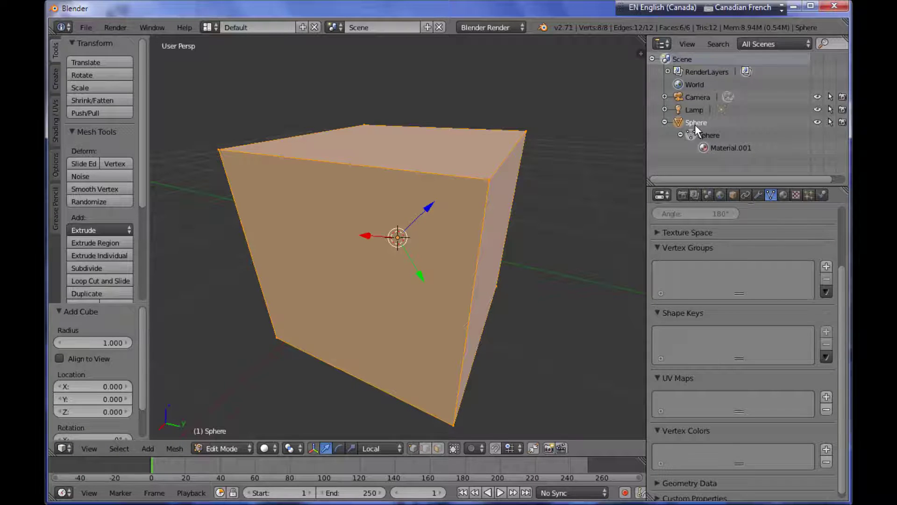
key("Tab")
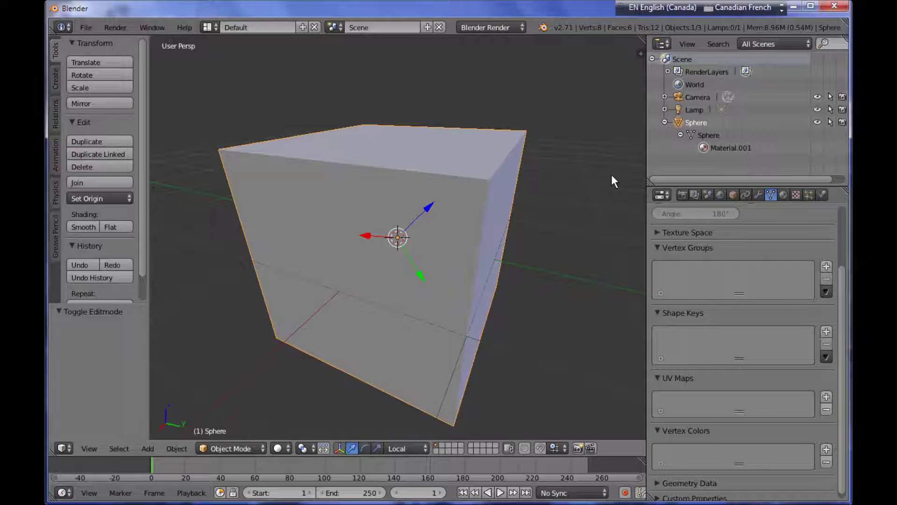
Step: Select the Sphere object in the Outliner and enter Edit Mode through its mesh data
left_click(697, 122)
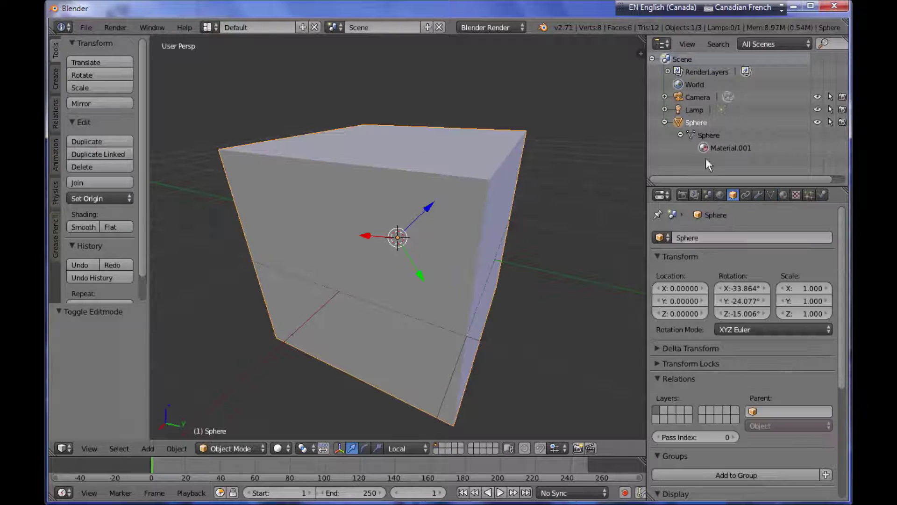
left_click(714, 136)
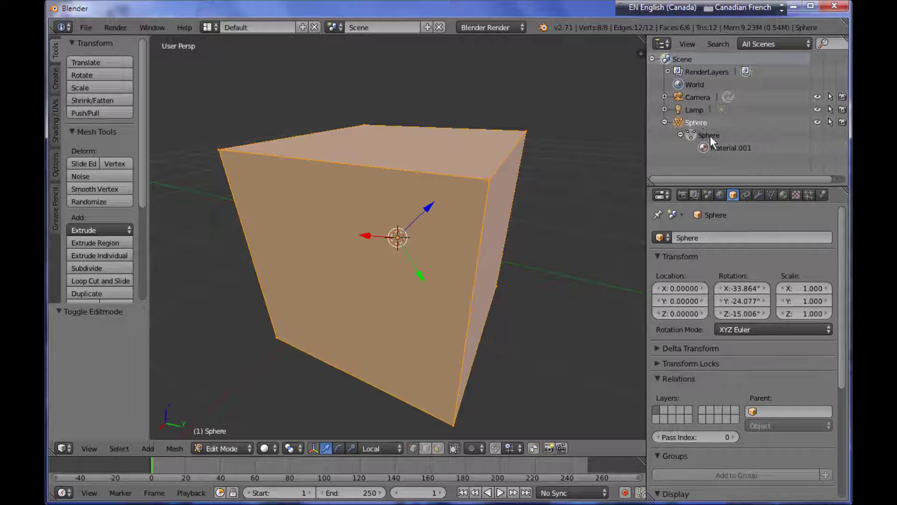
Step: Rename the Sphere object's mesh data as Cube, check it in Edit Mode, and return to Object Mode
scroll(481, 258, "down", 3)
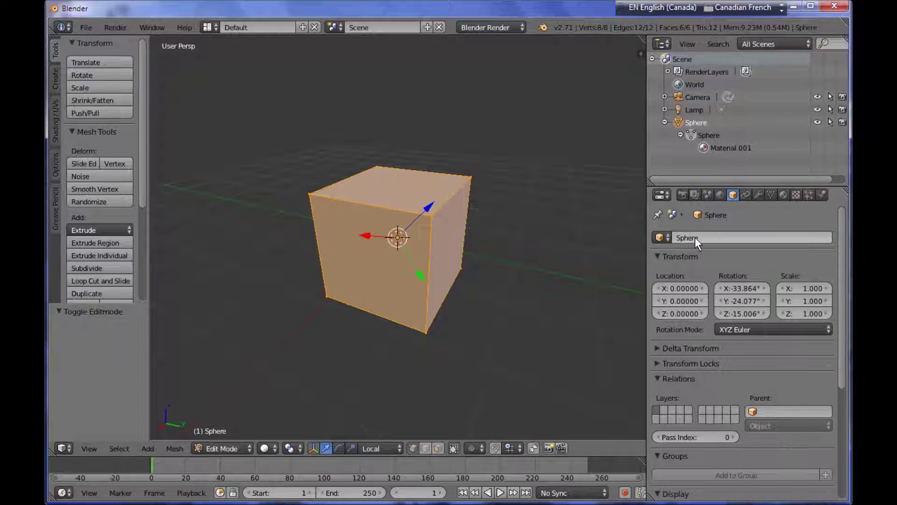
left_click(697, 122)
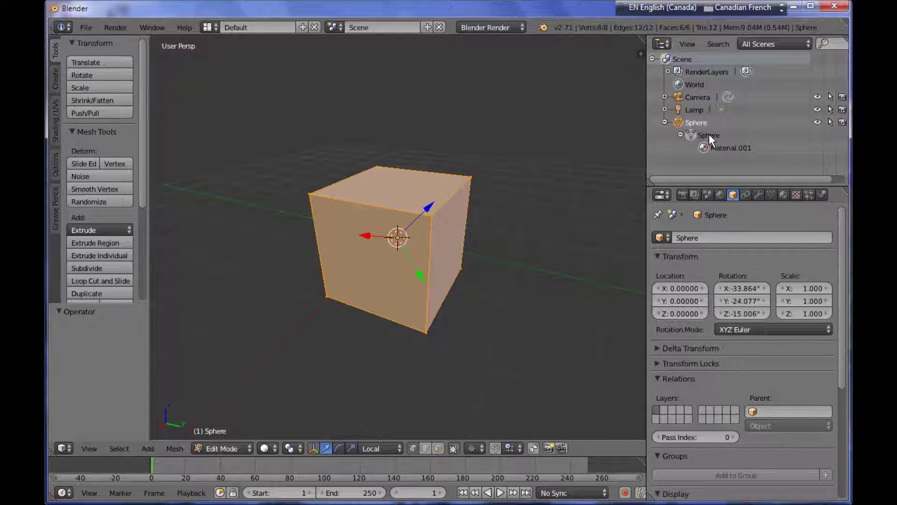
left_click(770, 193)
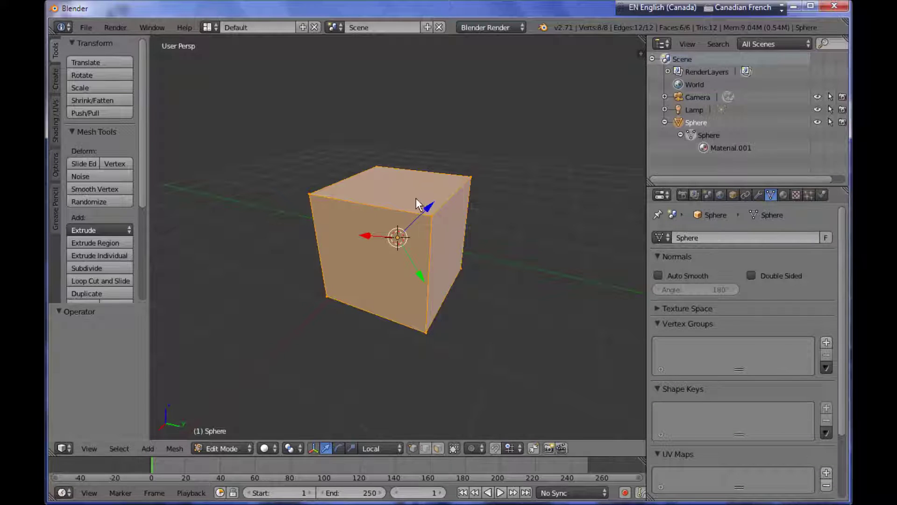
left_click(692, 238)
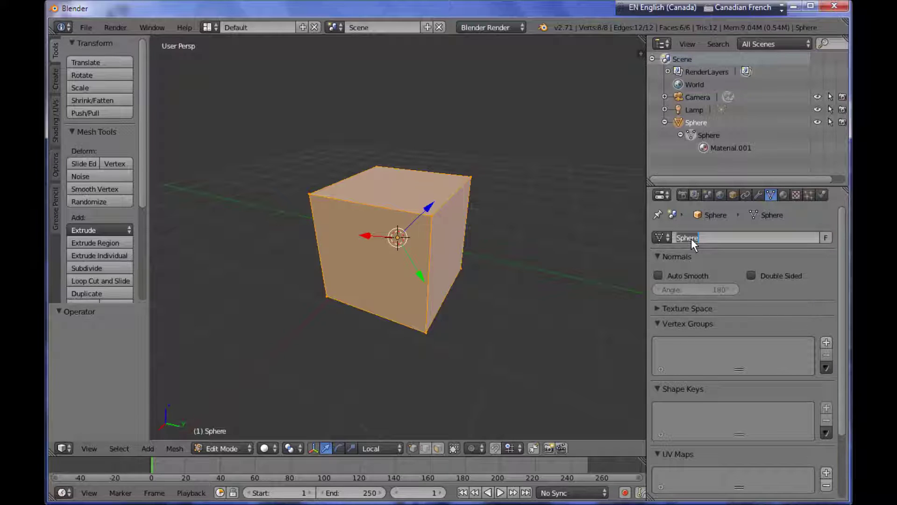
type("Cube")
key("Return")
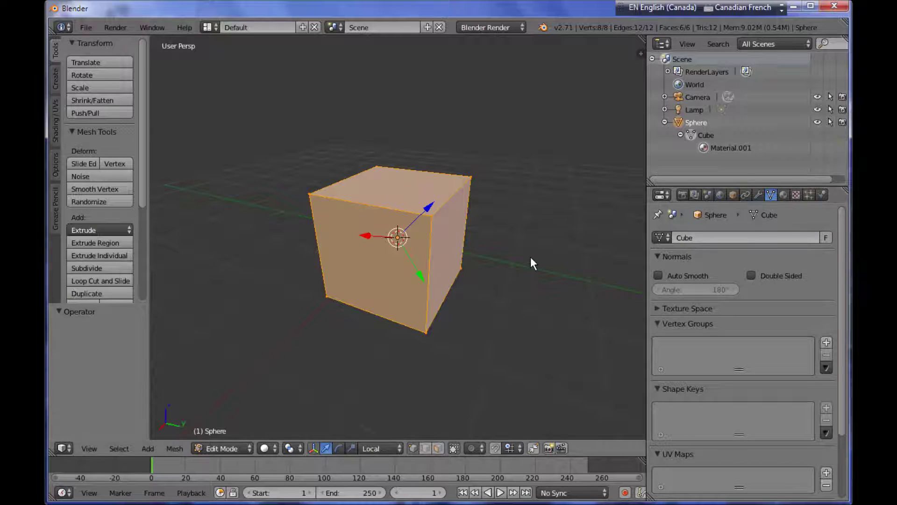
key("Tab")
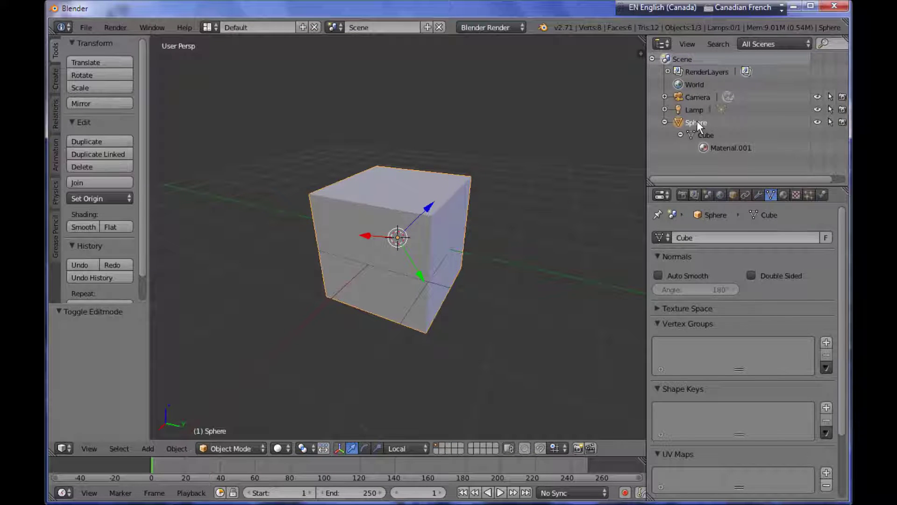
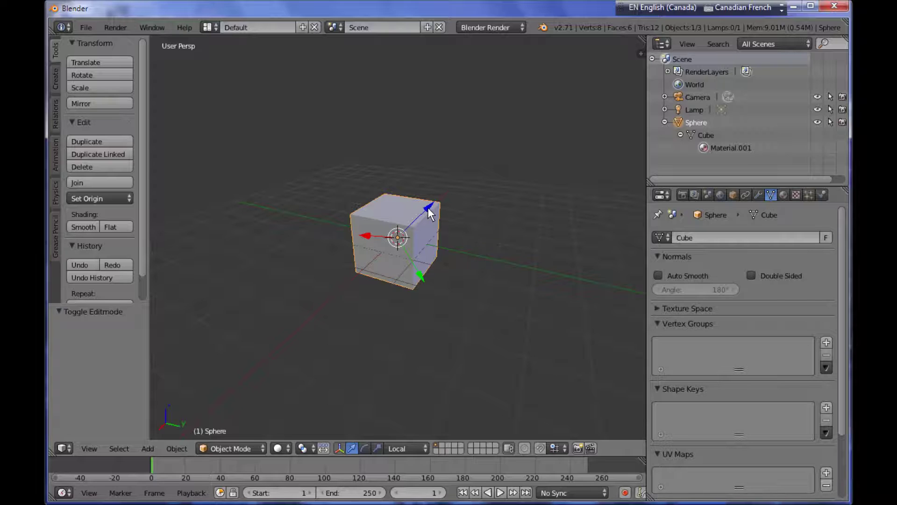
left_click(706, 135)
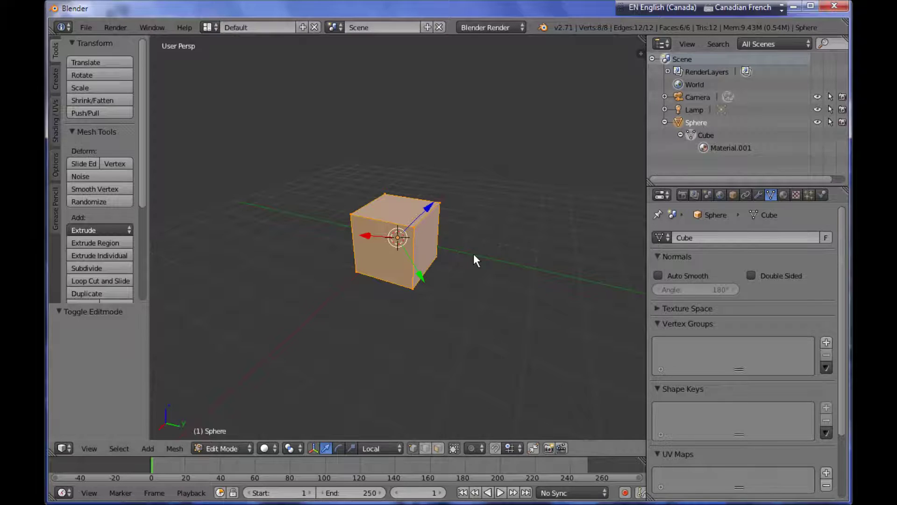
key("Tab")
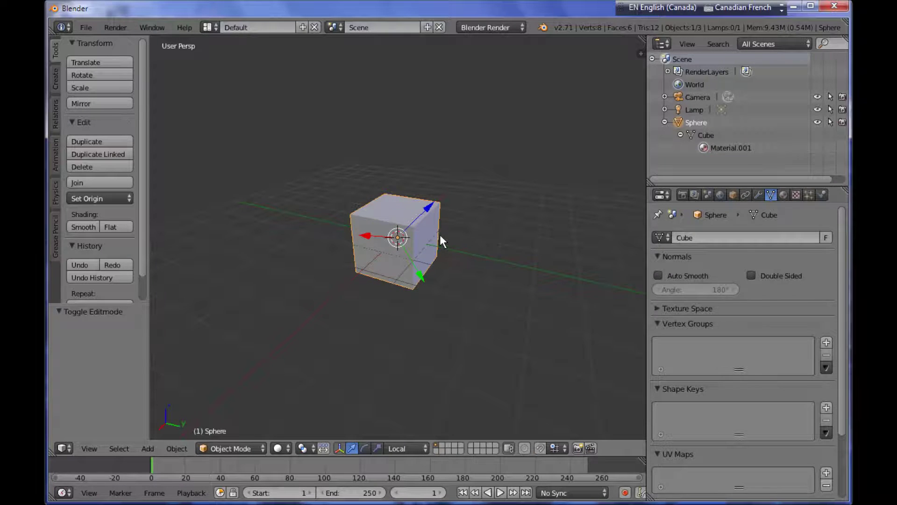
Step: Make a linked duplicate of the Sphere object about 3.2 units along the global Y axis and expand the duplicate in the Outliner
scroll(442, 222, "up", 1)
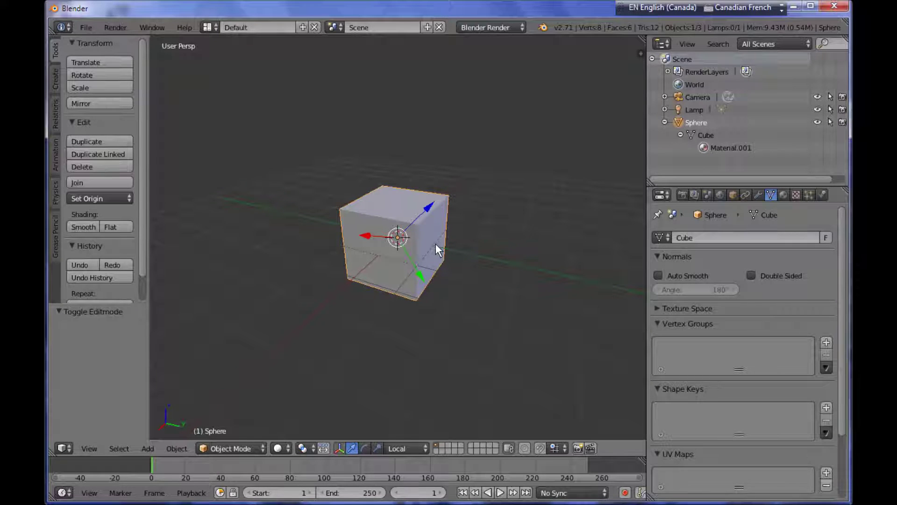
middle_click_drag(472, 246, 390, 272)
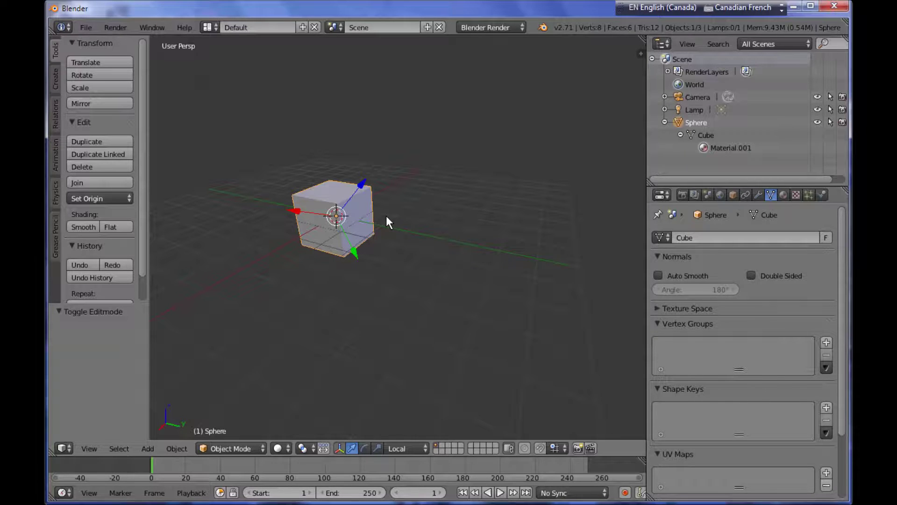
key("shift+d")
key("y")
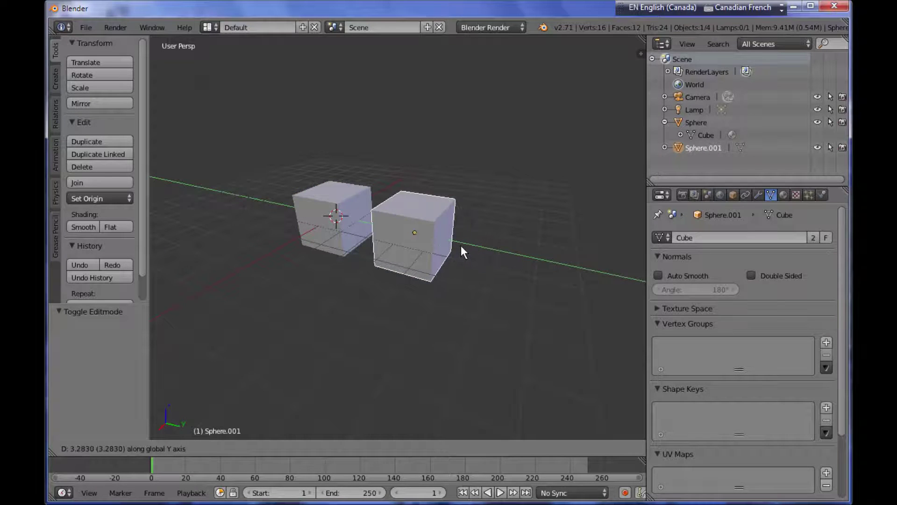
left_click(460, 247)
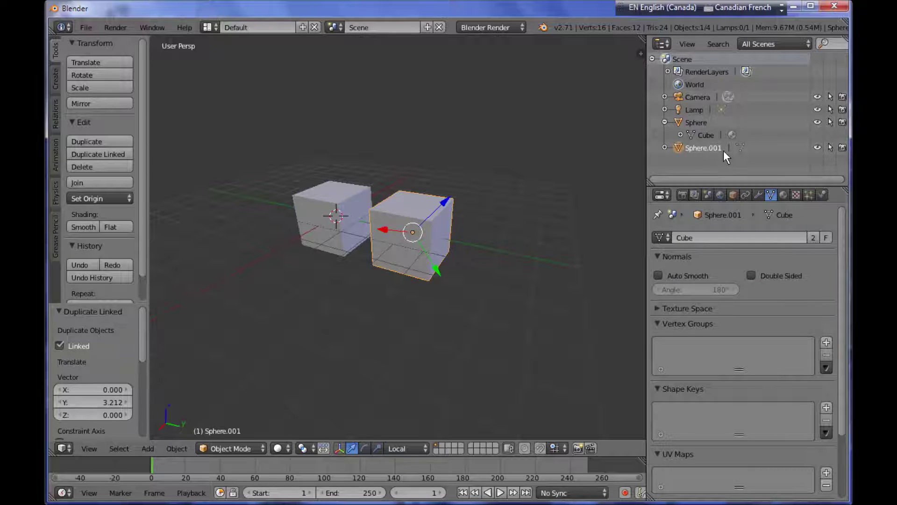
left_click(664, 146, "shift")
scroll(700, 150, "down", 1)
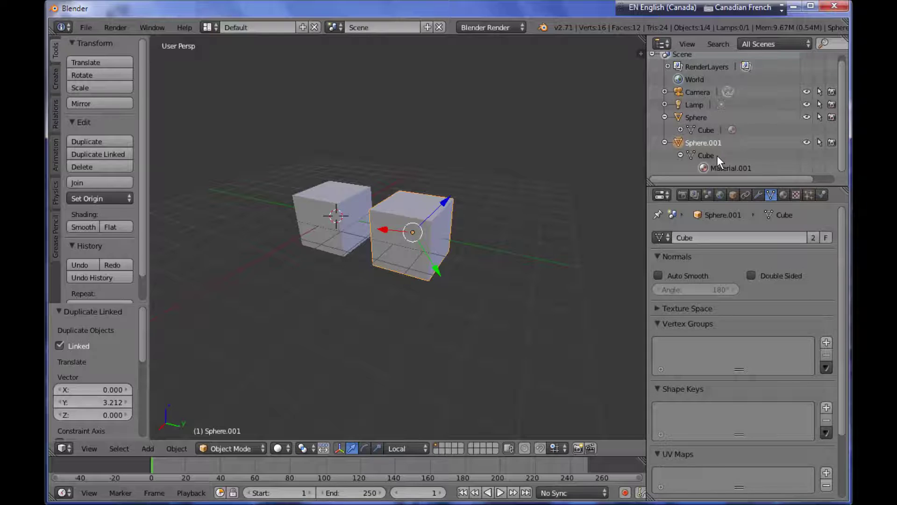
Step: Duplicate the original Sphere object unlinked about -3.6 units along the Y axis, and expand the copy in an enlarged Outliner
middle_click_drag(352, 286, 434, 294, "shift")
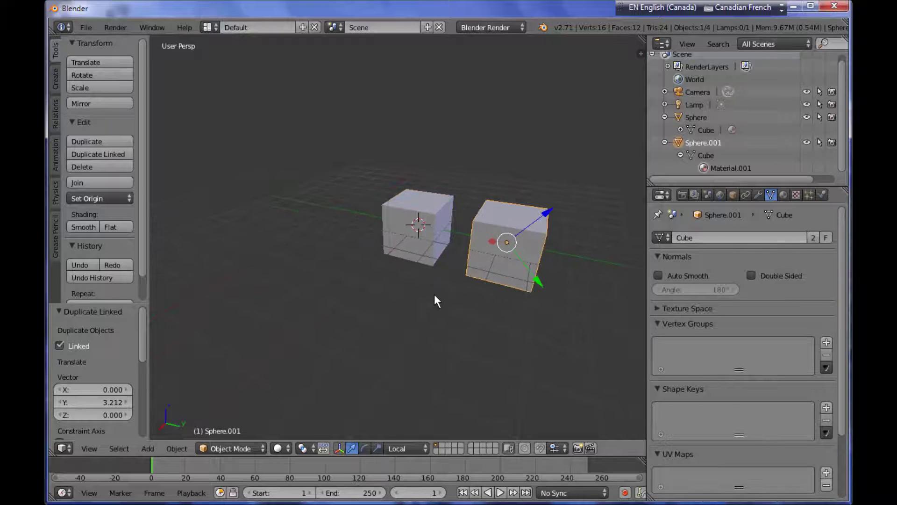
right_click(430, 249)
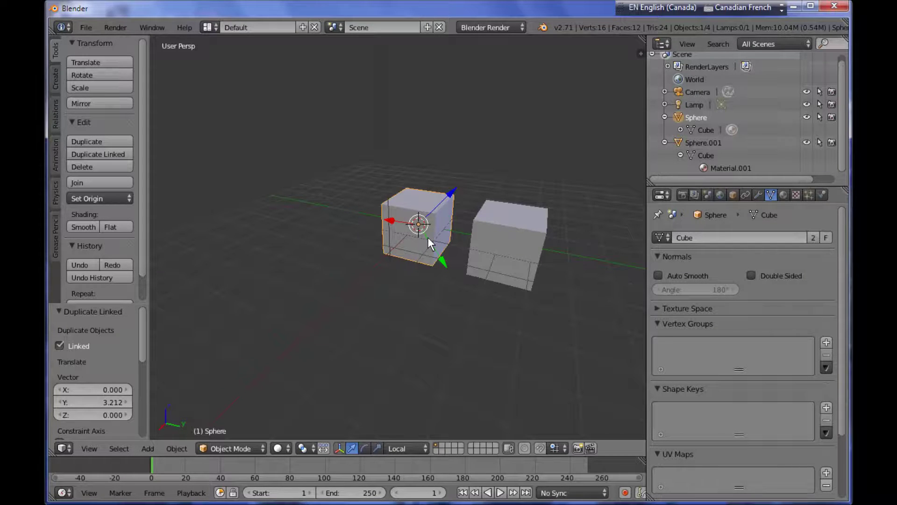
key("shift+d")
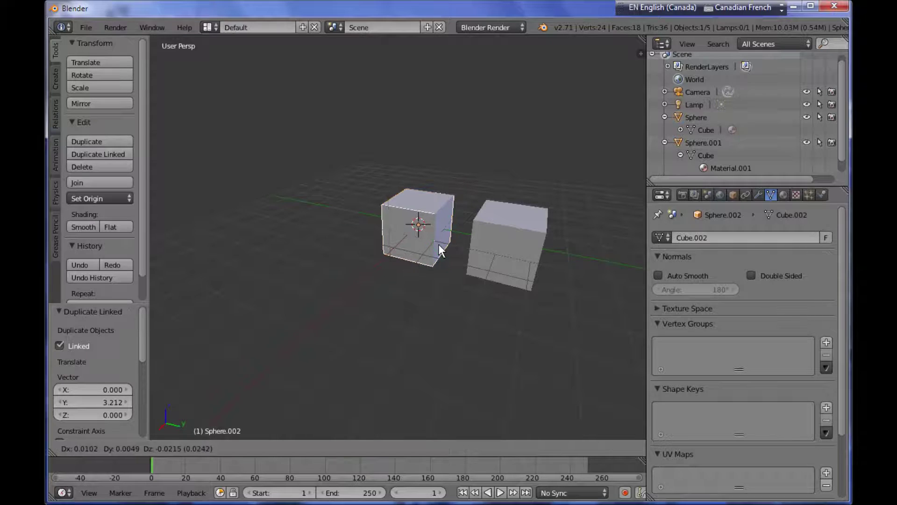
key("y")
left_click(363, 224)
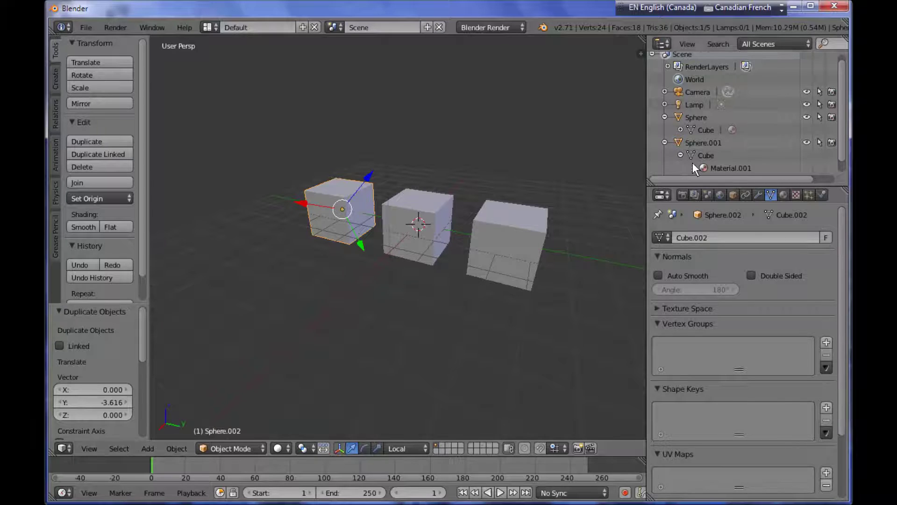
scroll(694, 166, "down", 1)
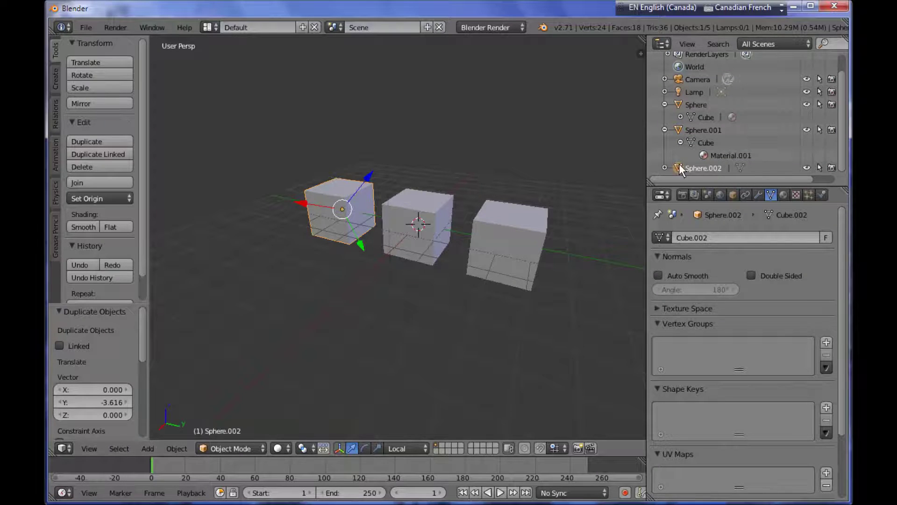
left_click_drag(735, 185, 736, 222)
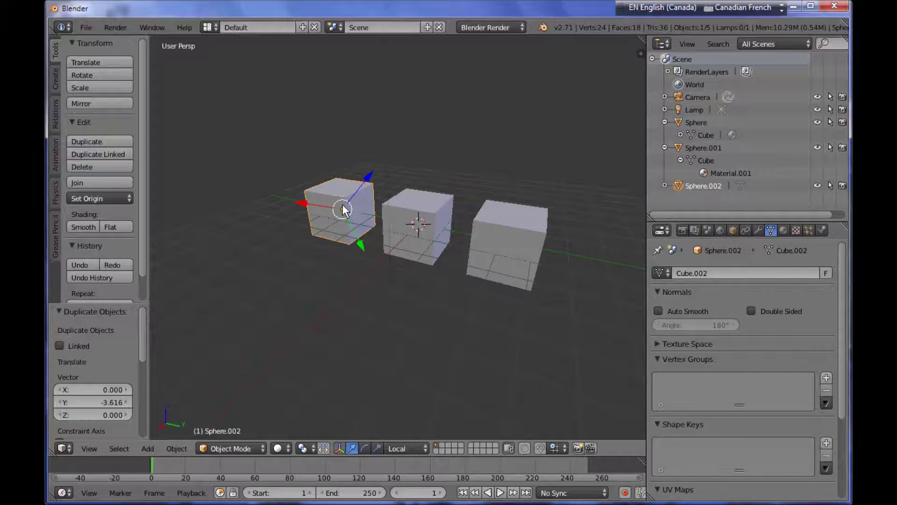
left_click(665, 185)
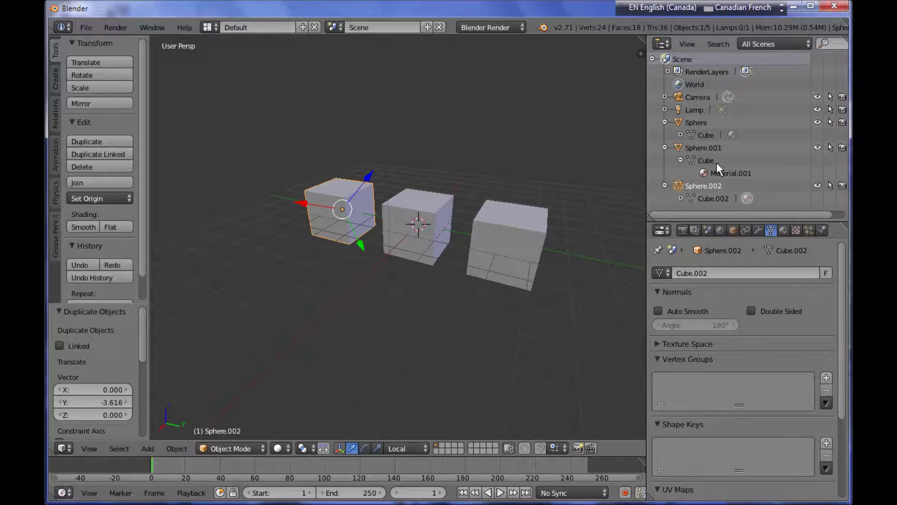
Step: In Edit Mode on the middle Sphere object, move its far upper corner vertex outward along local Z by about (-0.26, 0.88, 1.06)
right_click(429, 217)
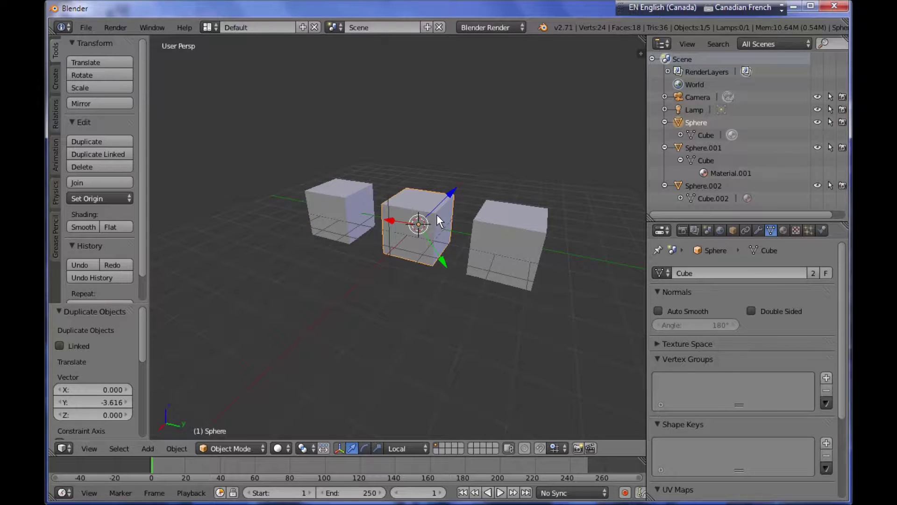
key("Tab")
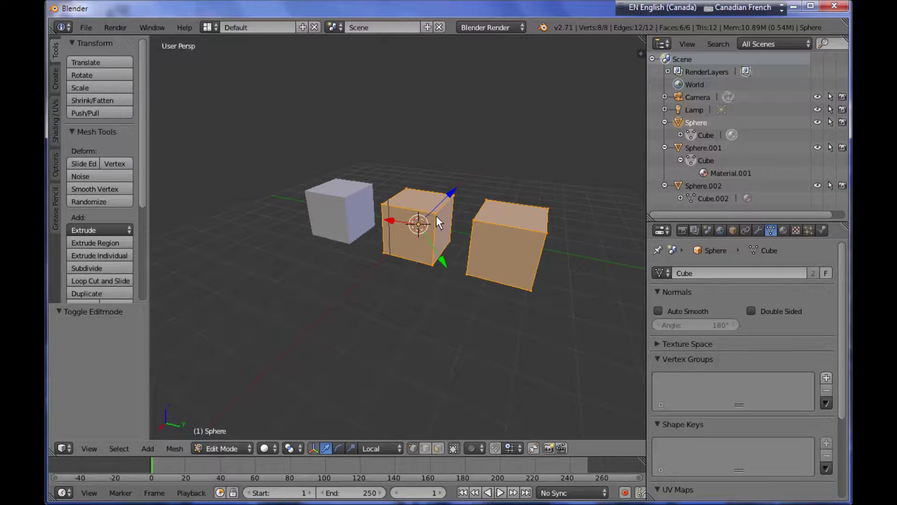
key("Tab")
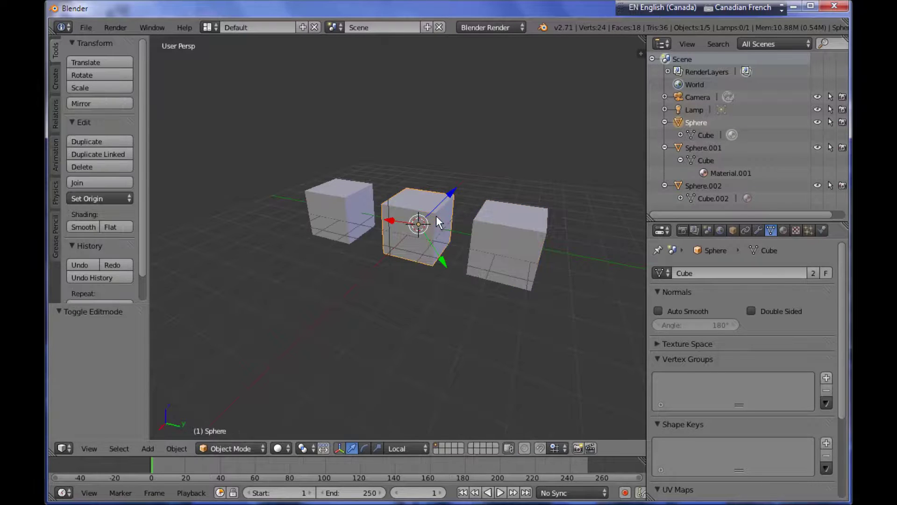
left_click(710, 134)
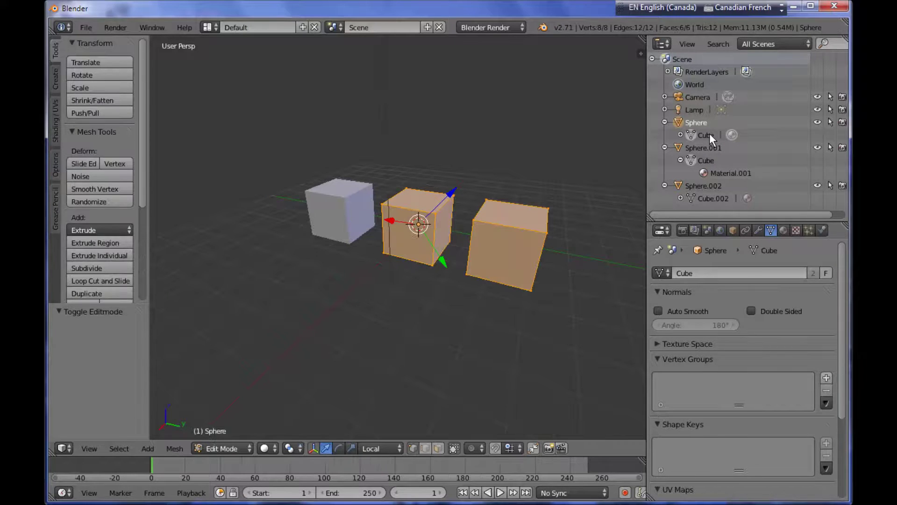
right_click(453, 193)
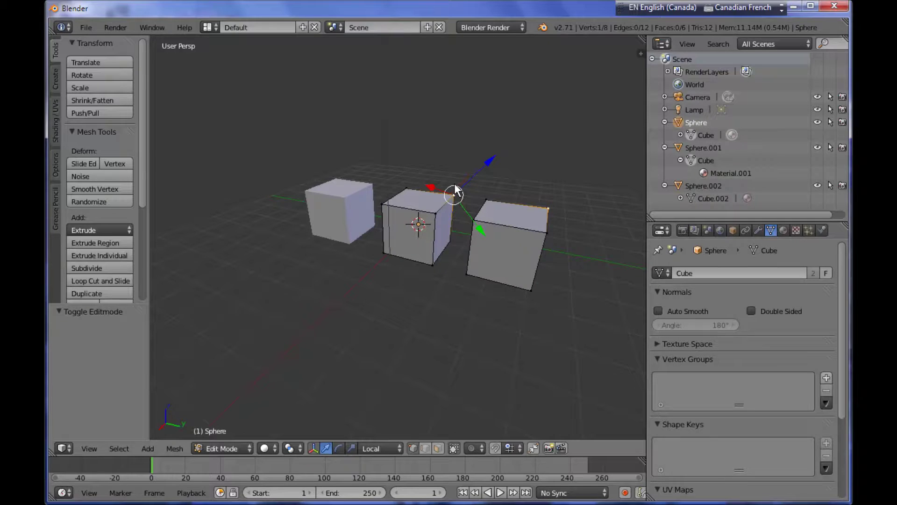
left_click_drag(483, 169, 518, 156)
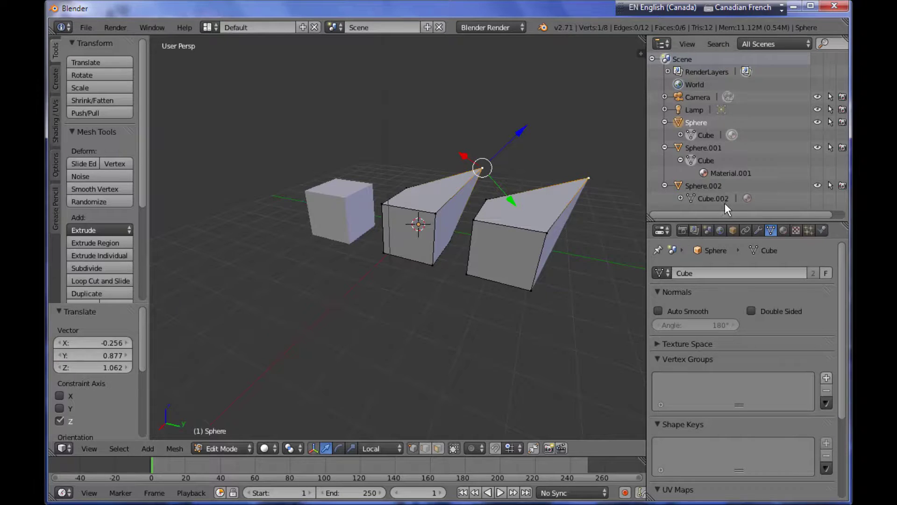
Step: Expand the Cube.002 mesh data in the Outliner to its material and return to Object Mode
left_click(680, 198)
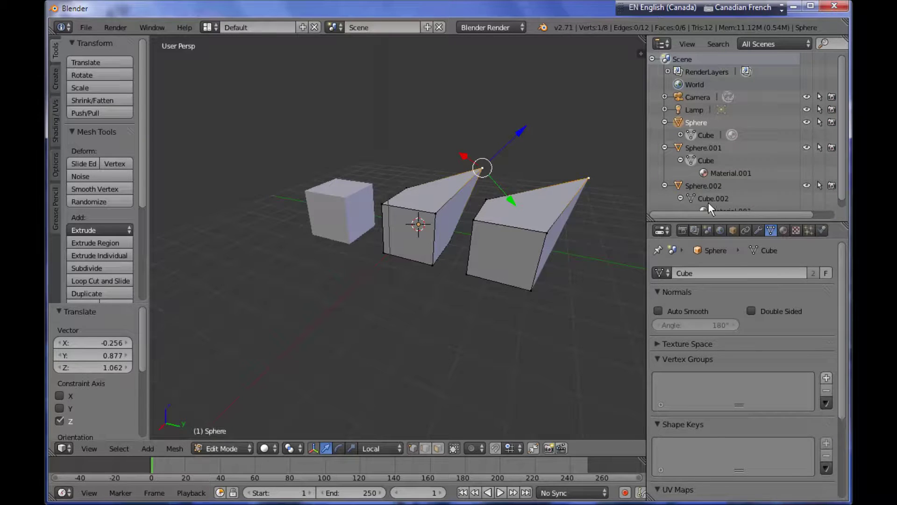
scroll(708, 202, "down", 1)
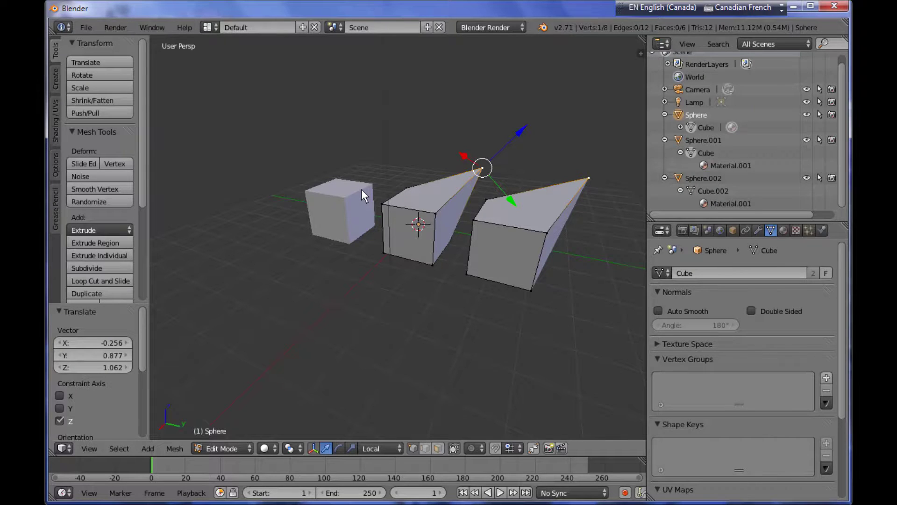
key("Tab")
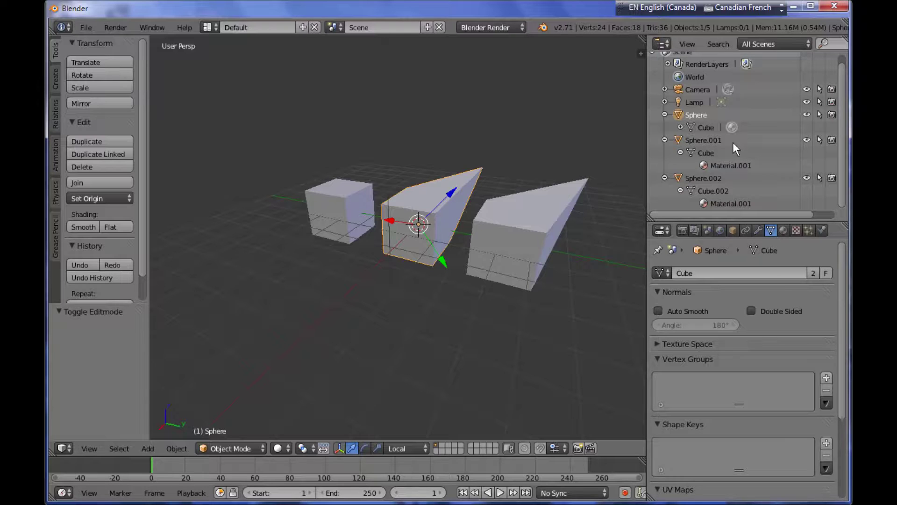
Step: Examine the object transform properties of Sphere and Sphere.001, entering and leaving Edit Mode through the shared Cube mesh data
left_click(731, 230)
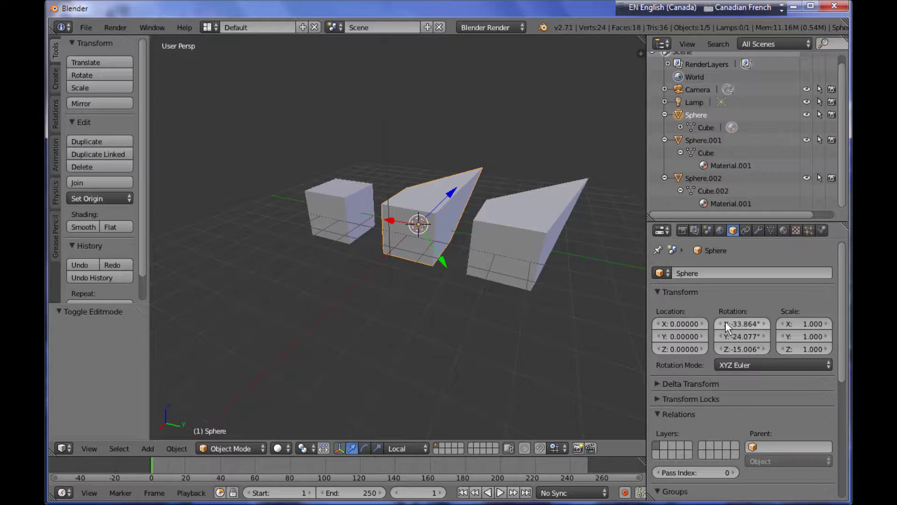
left_click(708, 154)
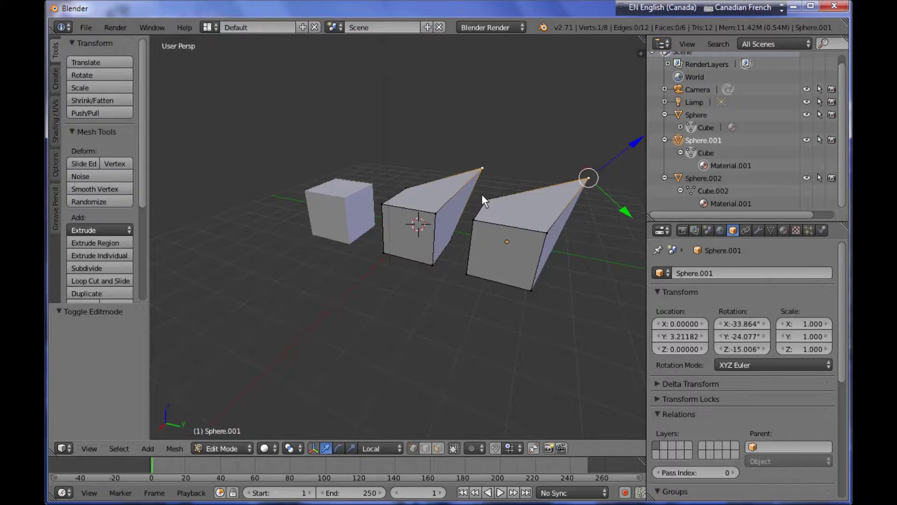
left_click(705, 152)
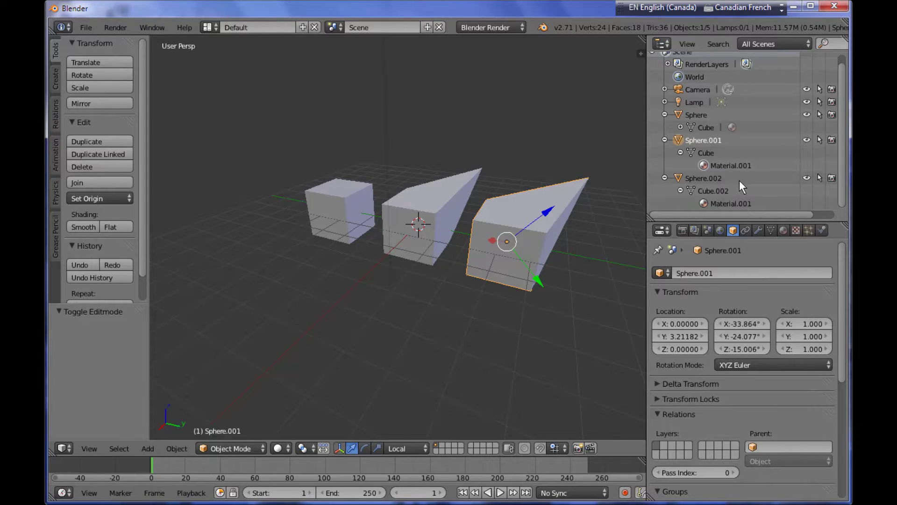
Step: Select the Sphere.002 object and remove the Material.001 slot from it
right_click(337, 215)
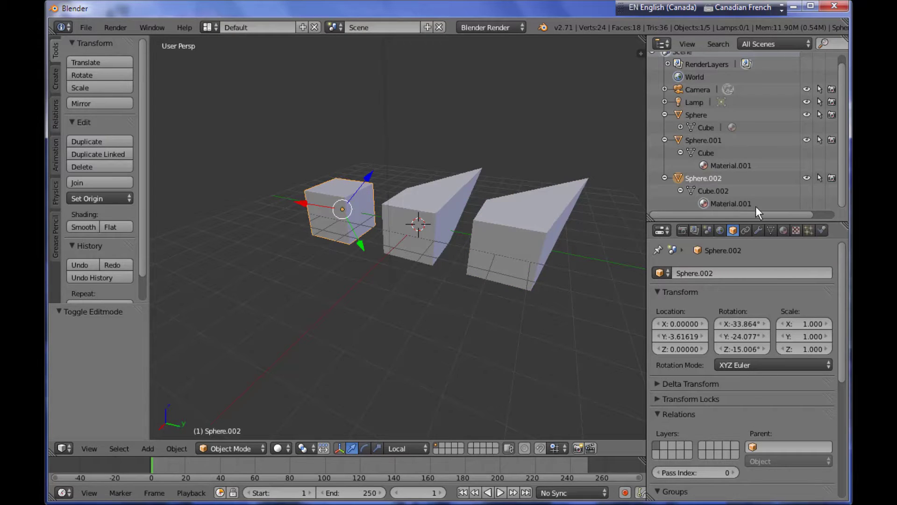
left_click(784, 230)
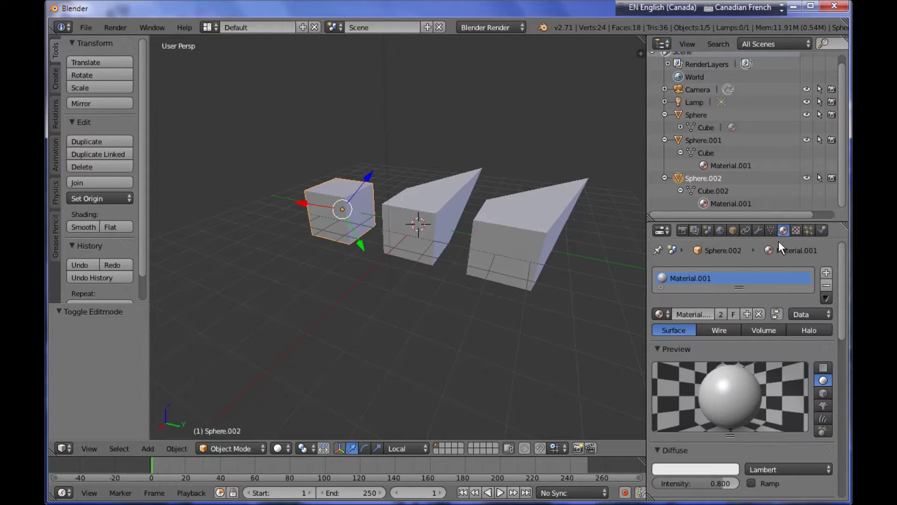
left_click(826, 284)
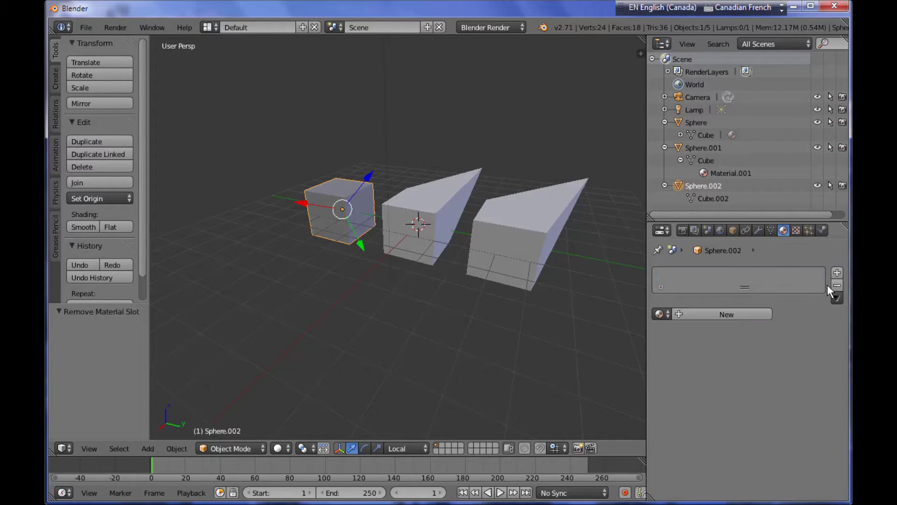